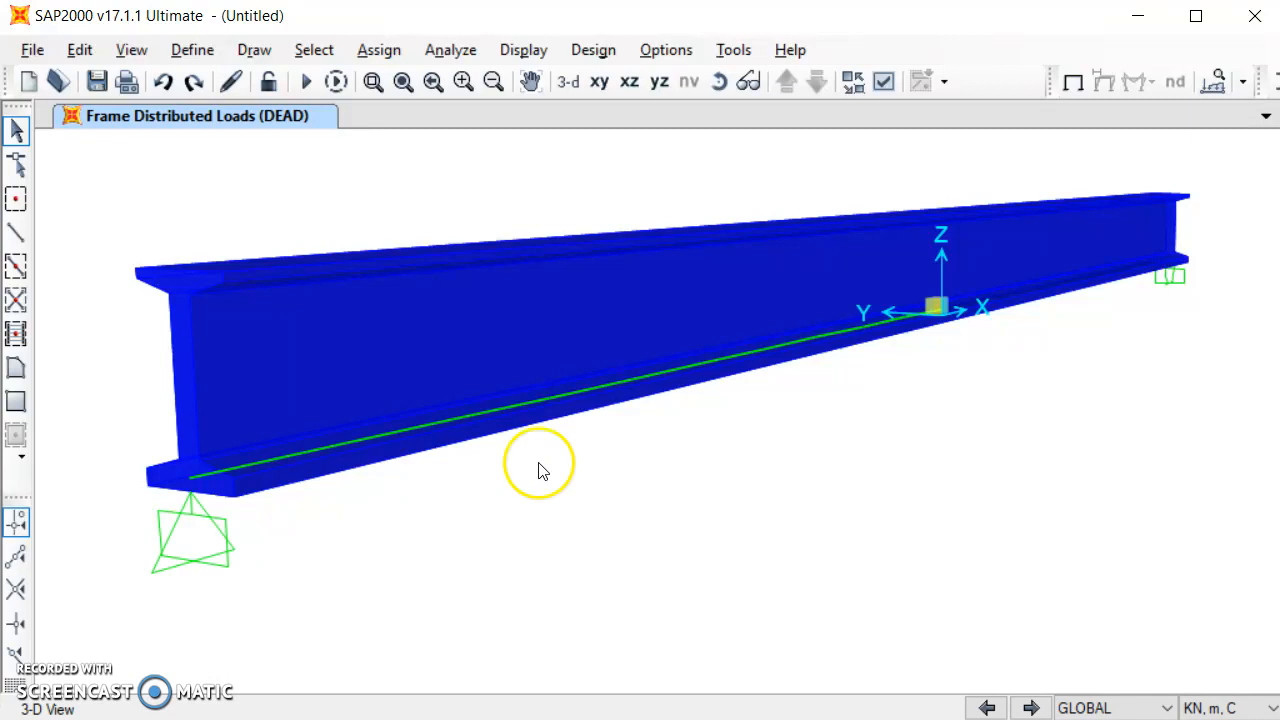
Create a new load case named STGD_CONS with the analysis type Nonlinear Staged Construction.
click(195, 50)
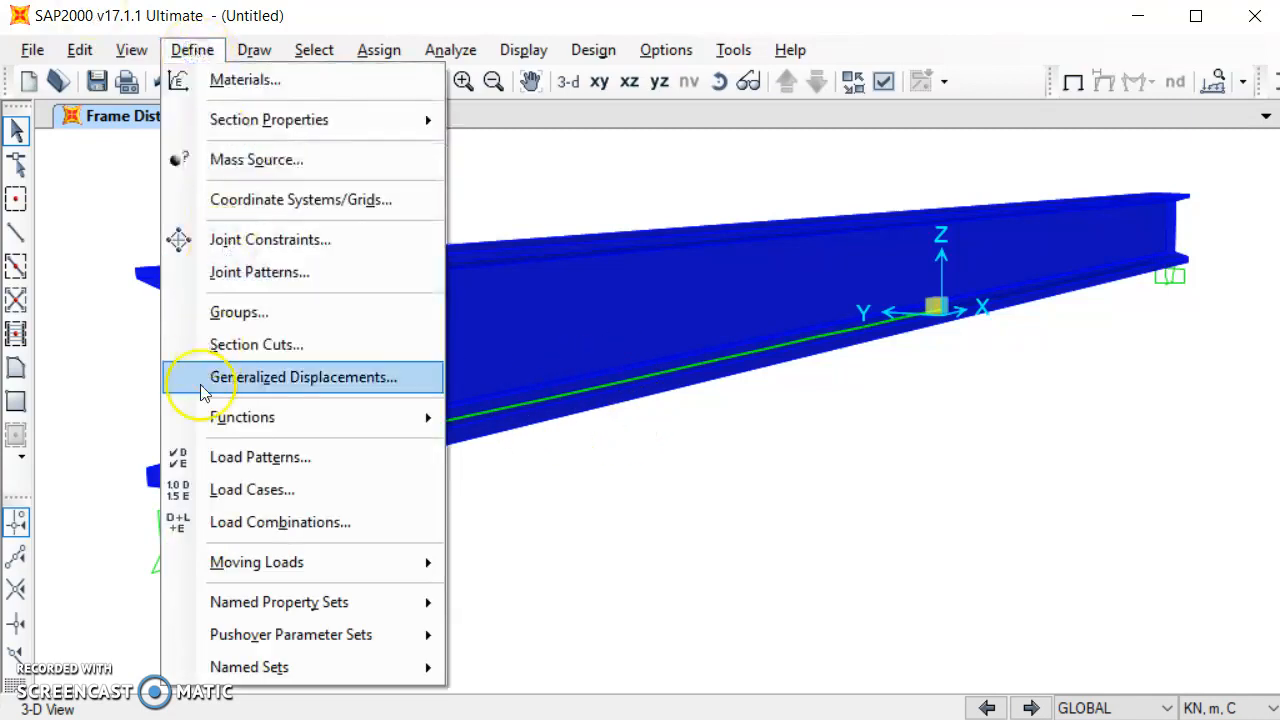
click(247, 491)
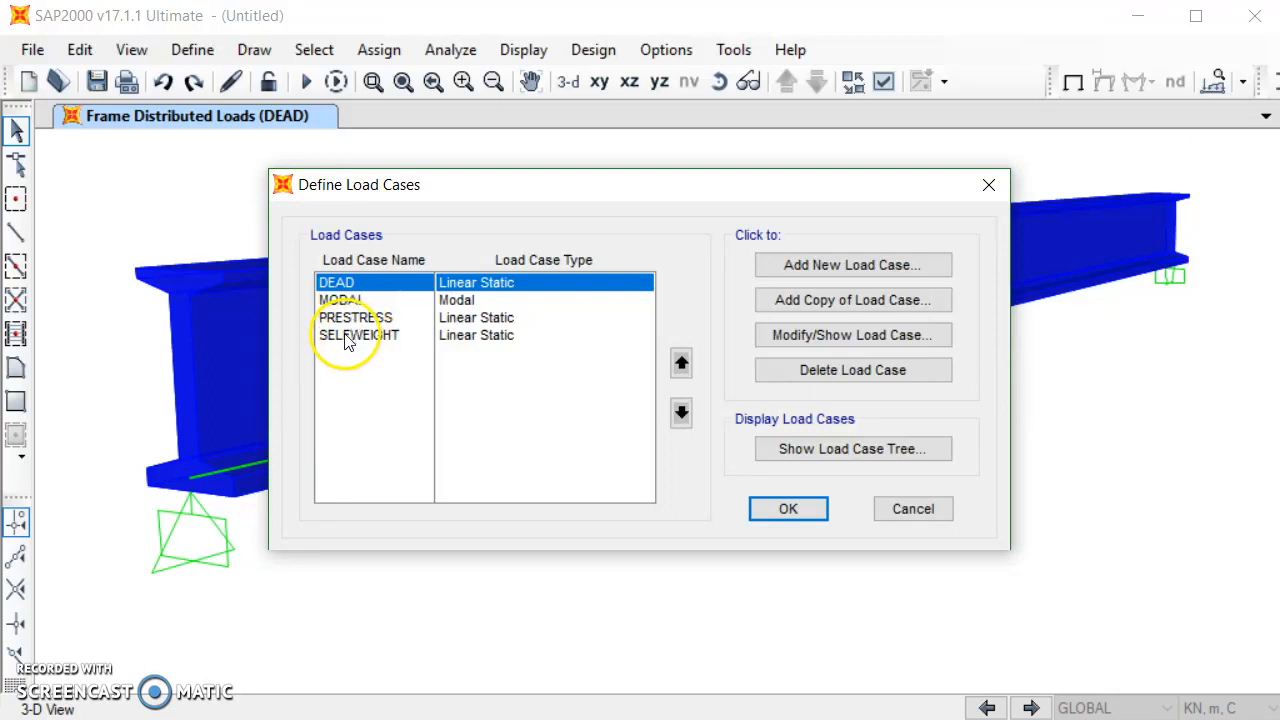
click(840, 265)
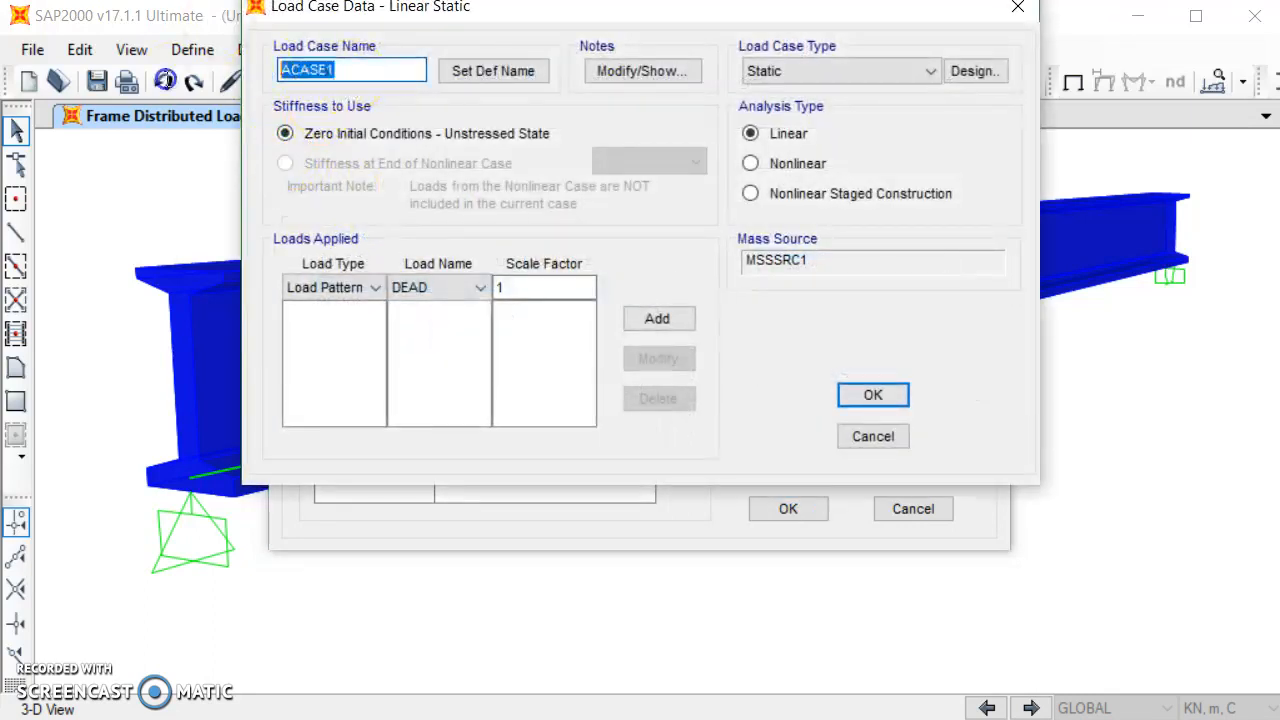
text(STGD_CONS)
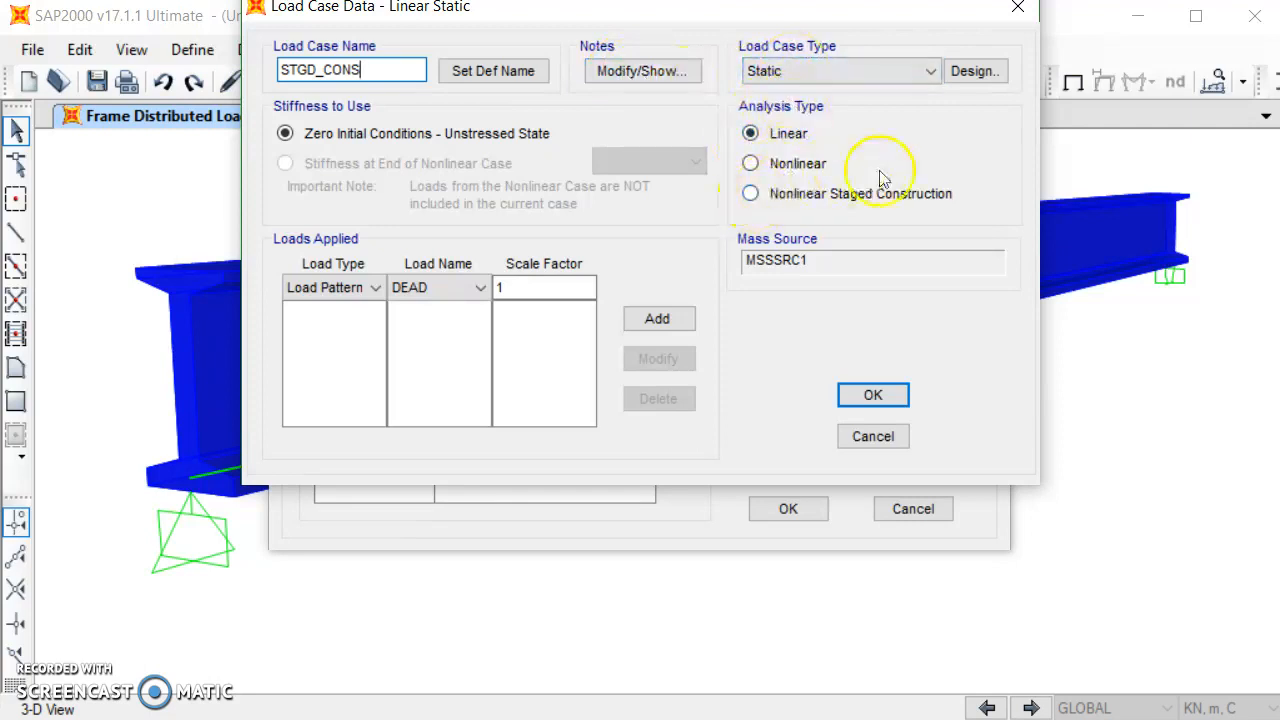
click(751, 195)
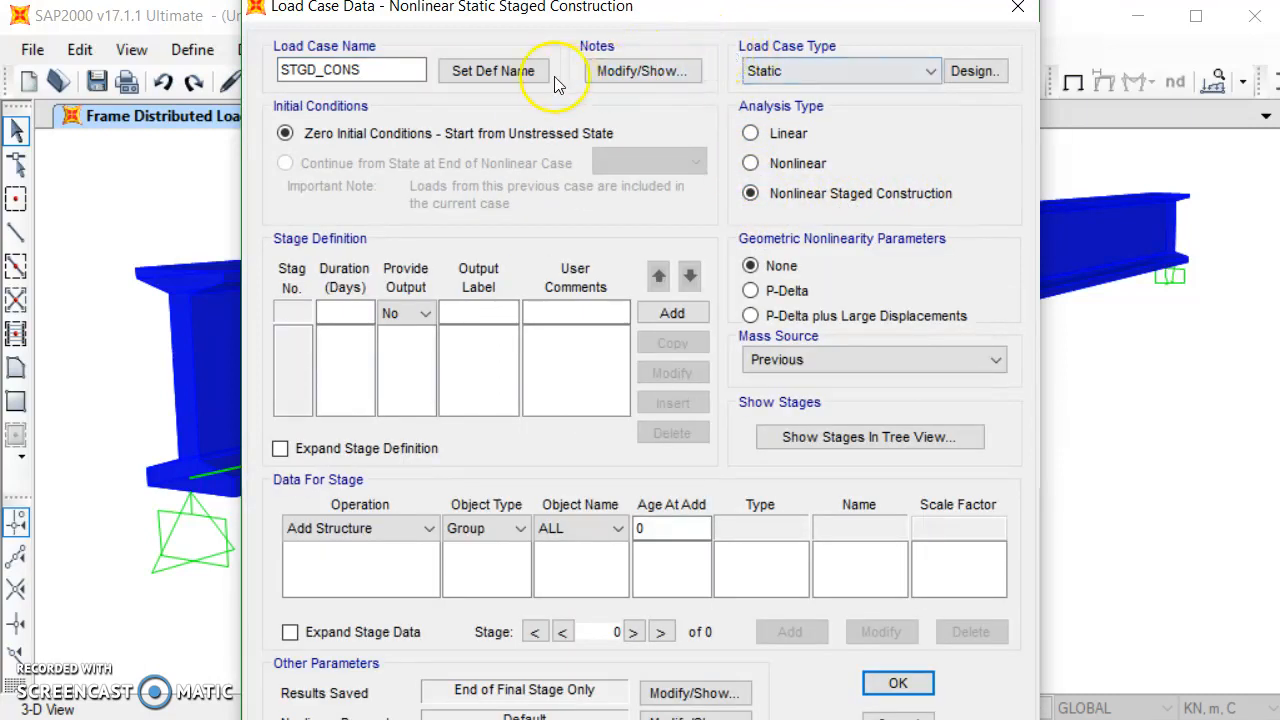
Add a first stage lasting 6 days with output provided and labelled FRAGUADO, checking the duration in the beam data document.
click(360, 312)
text(1)
key(alt+Tab)
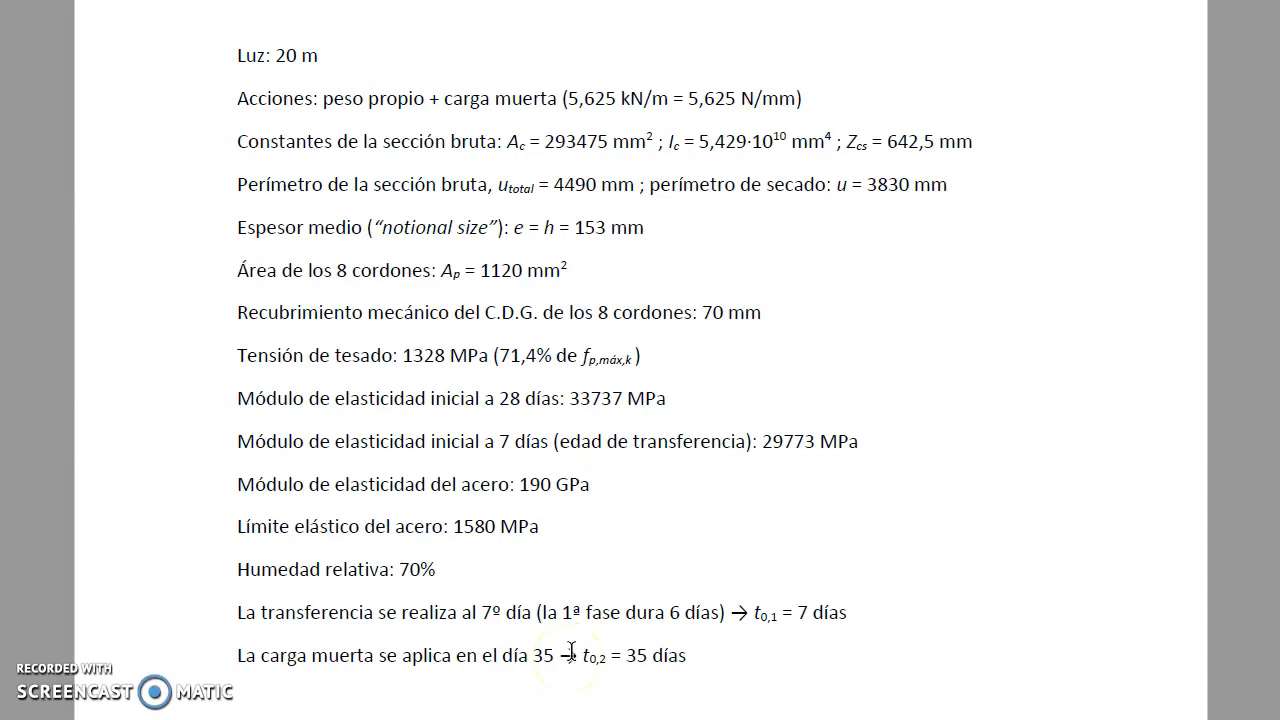
key(alt+Tab)
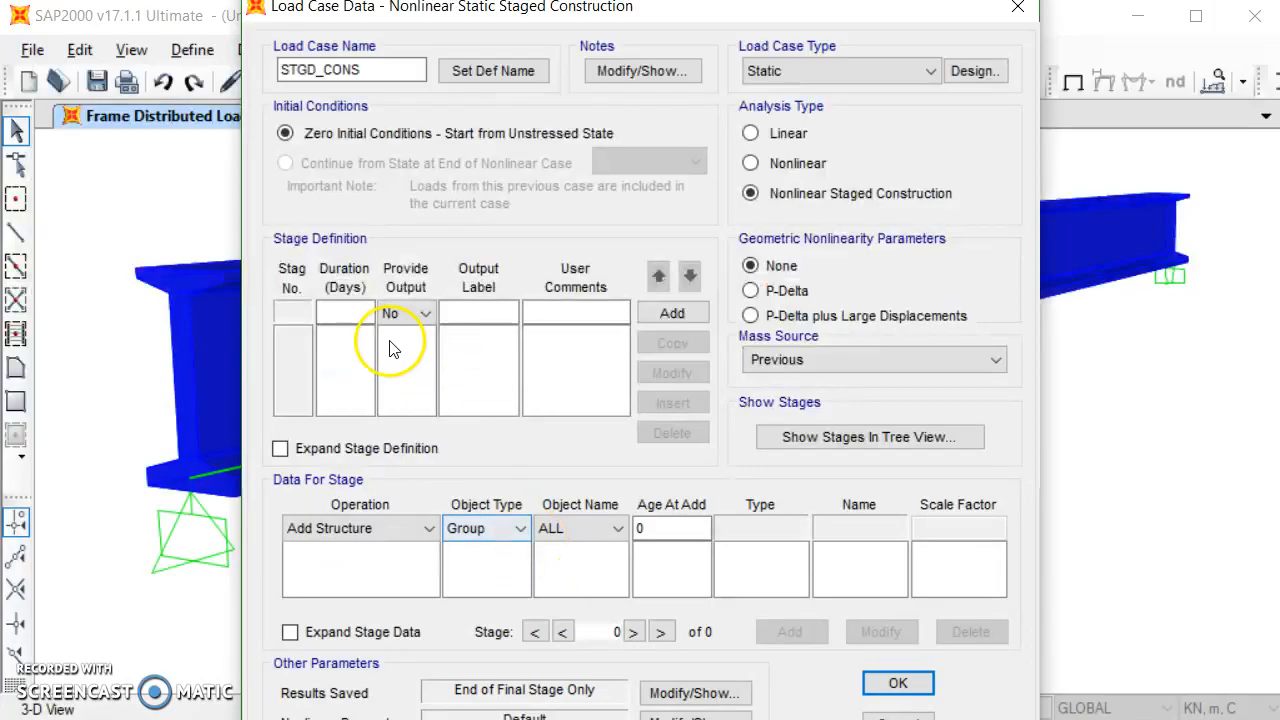
click(358, 312)
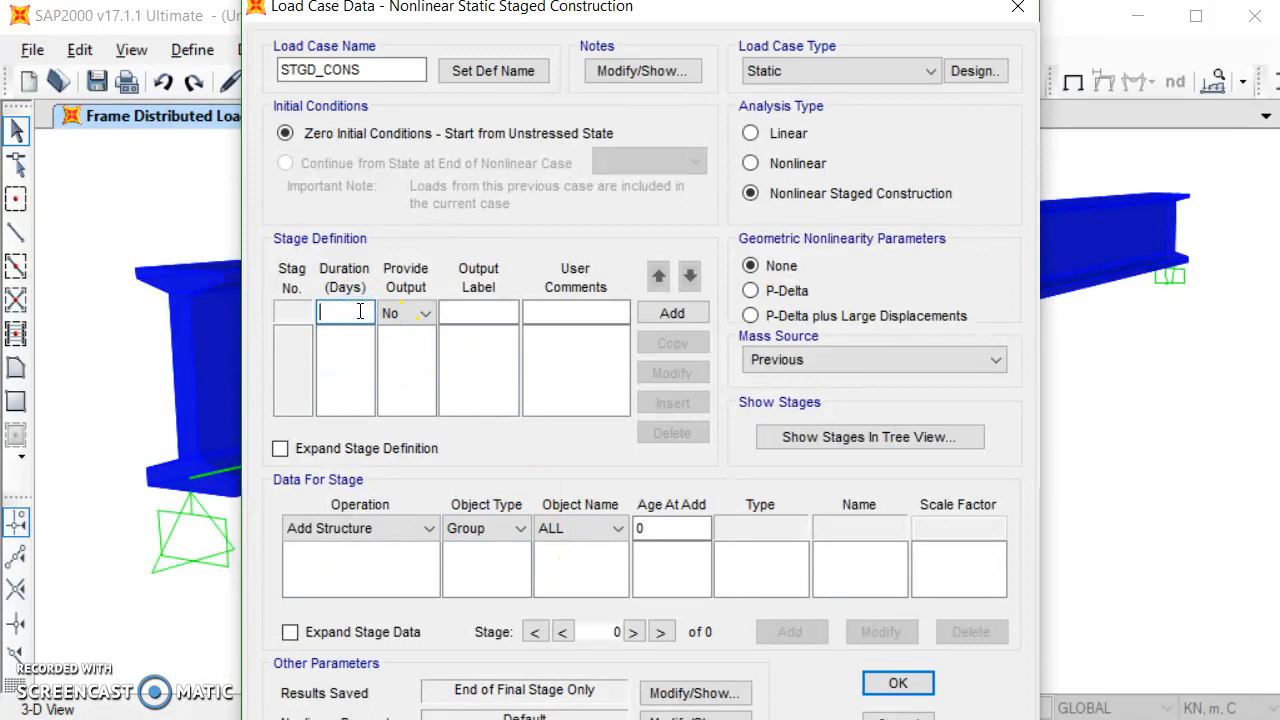
text(6)
click(424, 314)
click(408, 333)
click(502, 313)
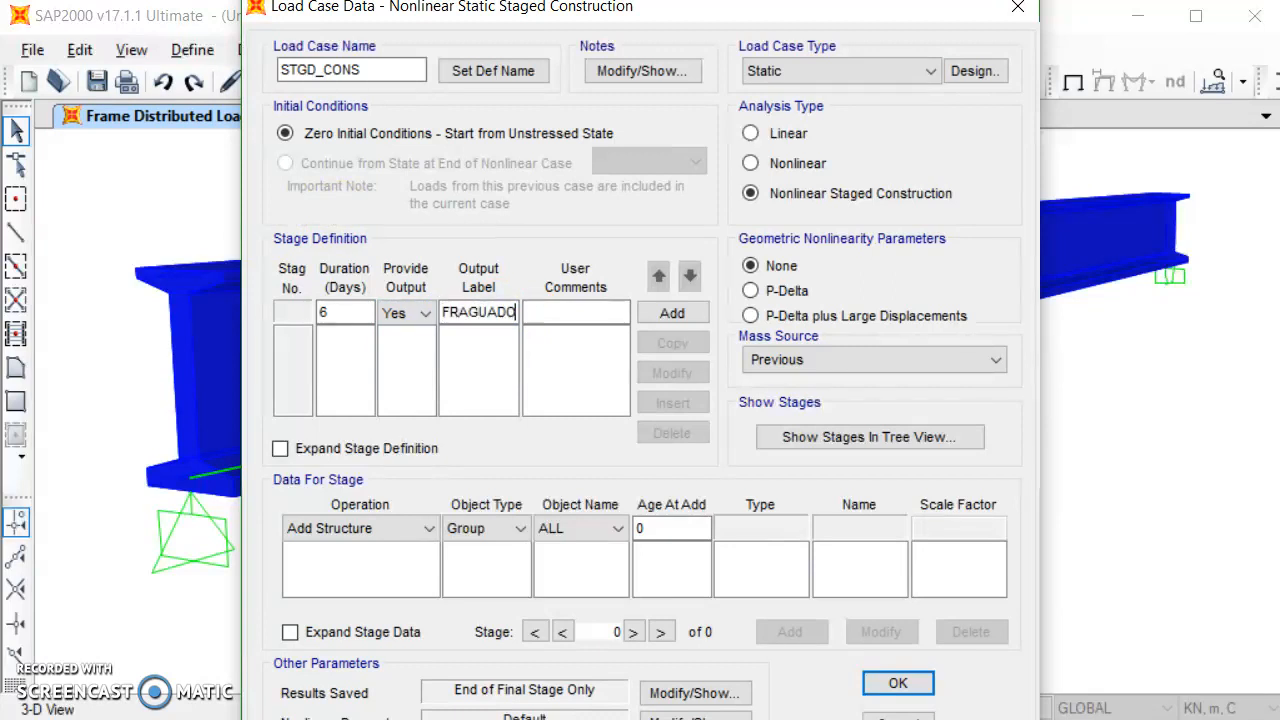
click(677, 311)
Check the dead load day in the beam data document and add a 28-day second stage with output labelled TRANSFER.
click(358, 314)
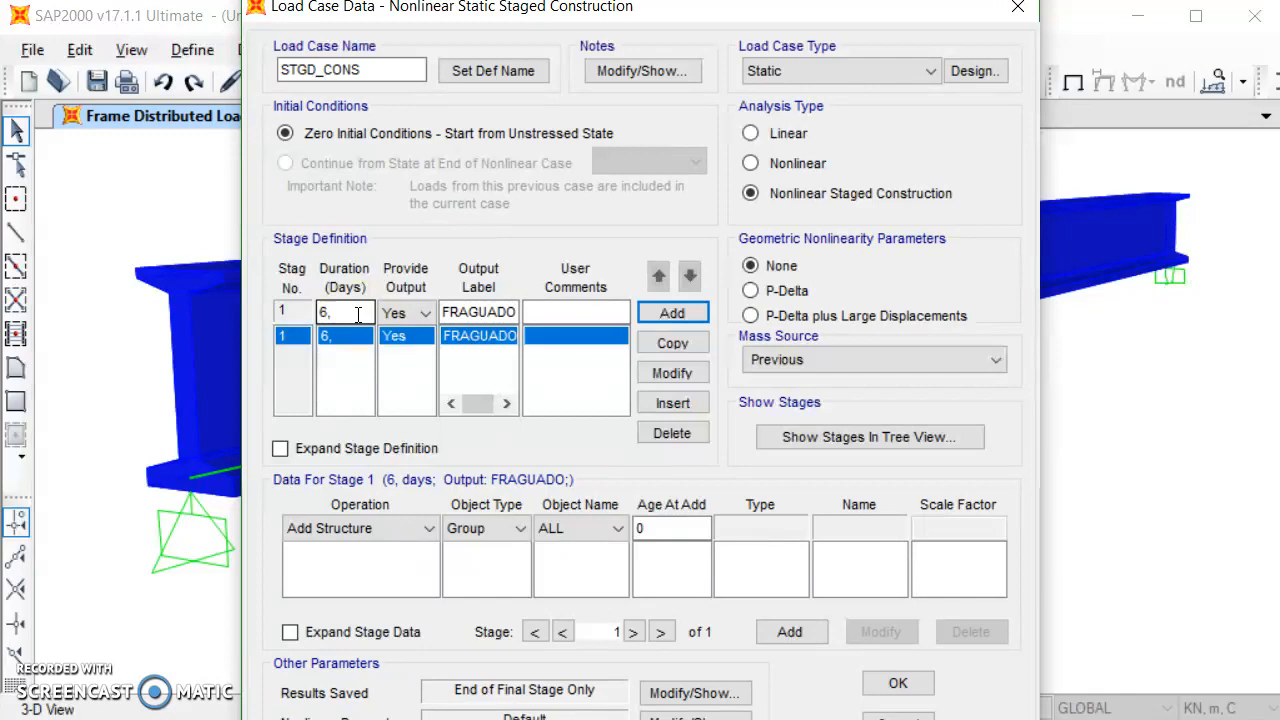
key(alt+Tab)
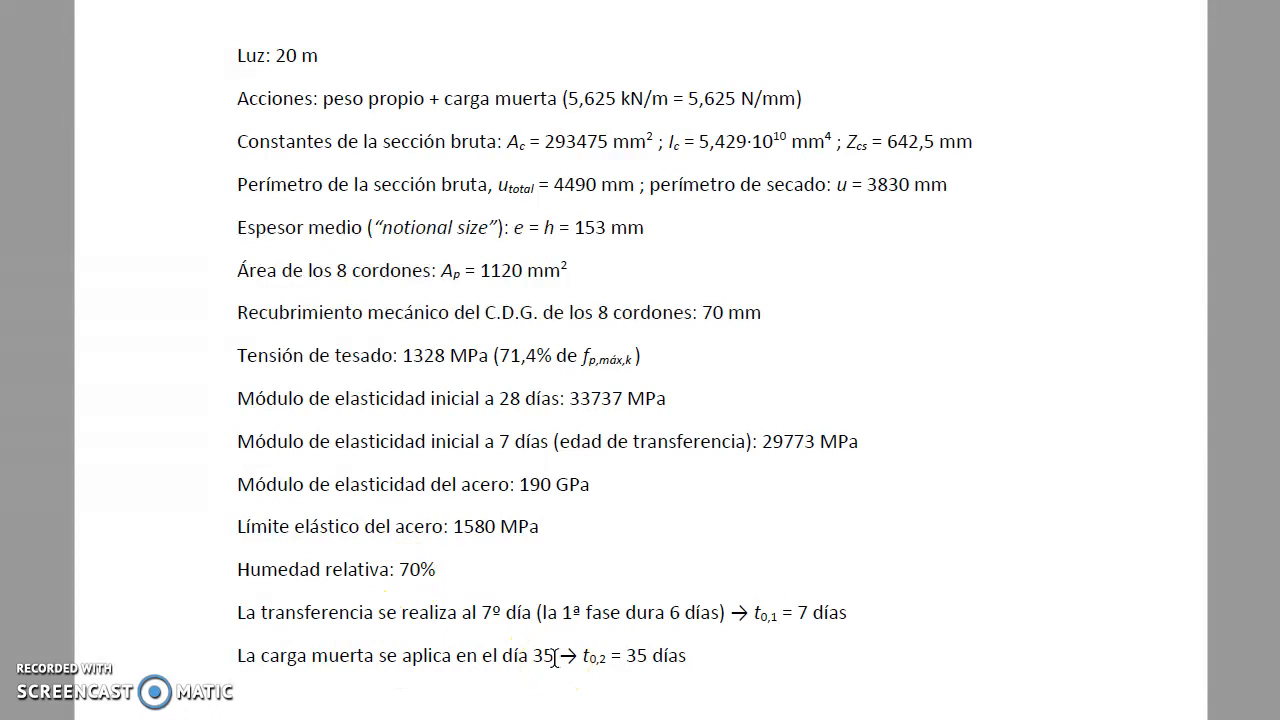
key(alt+Tab)
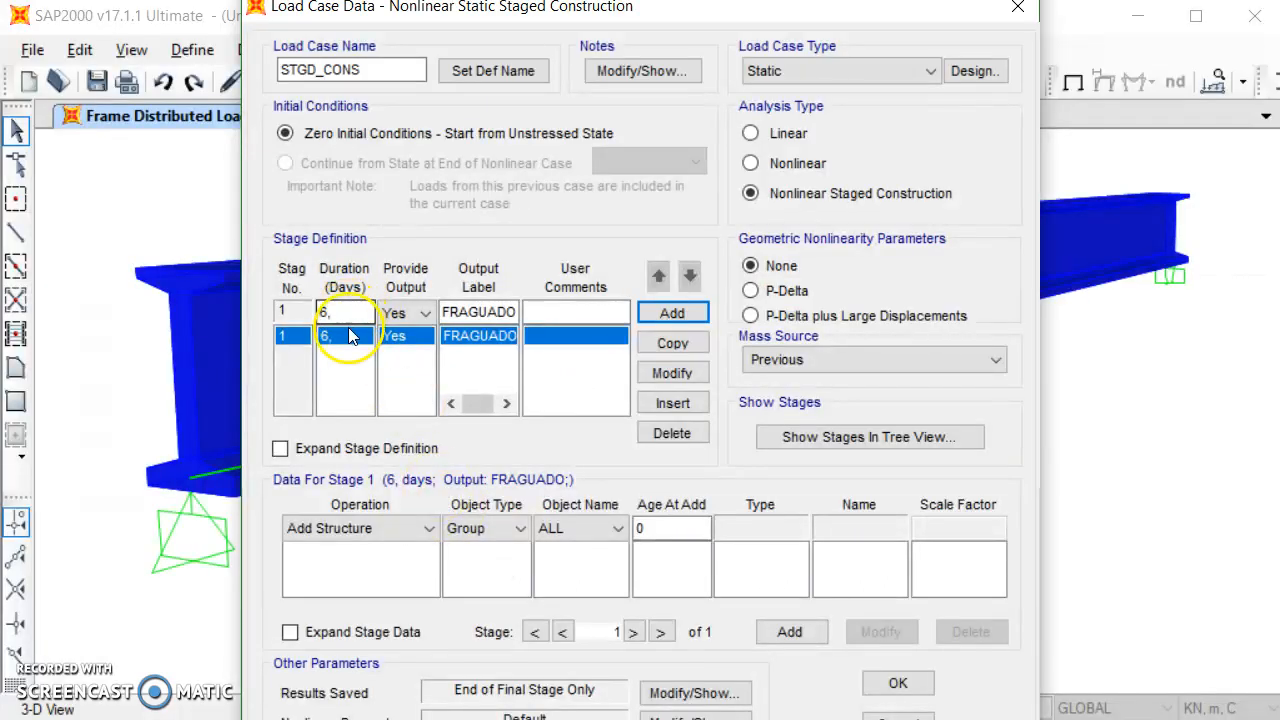
drag(348, 313, 315, 318)
text(28)
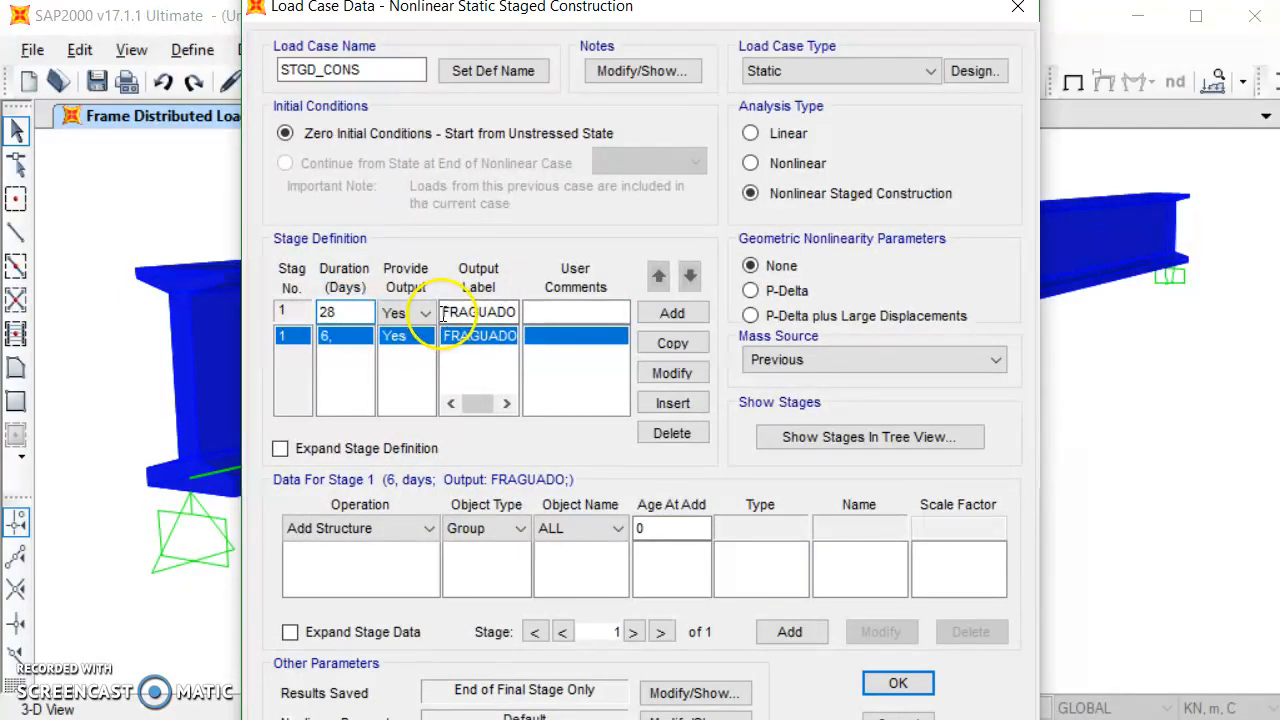
drag(442, 312, 591, 309)
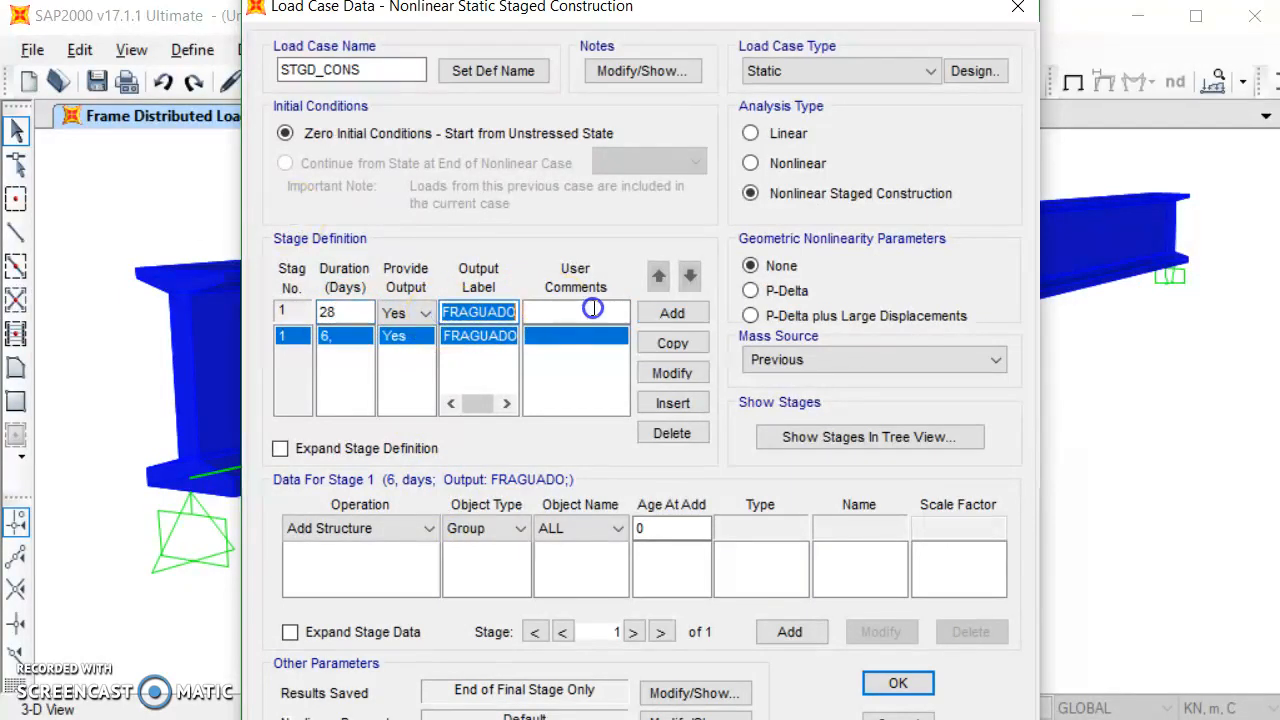
text(TRANSFER)
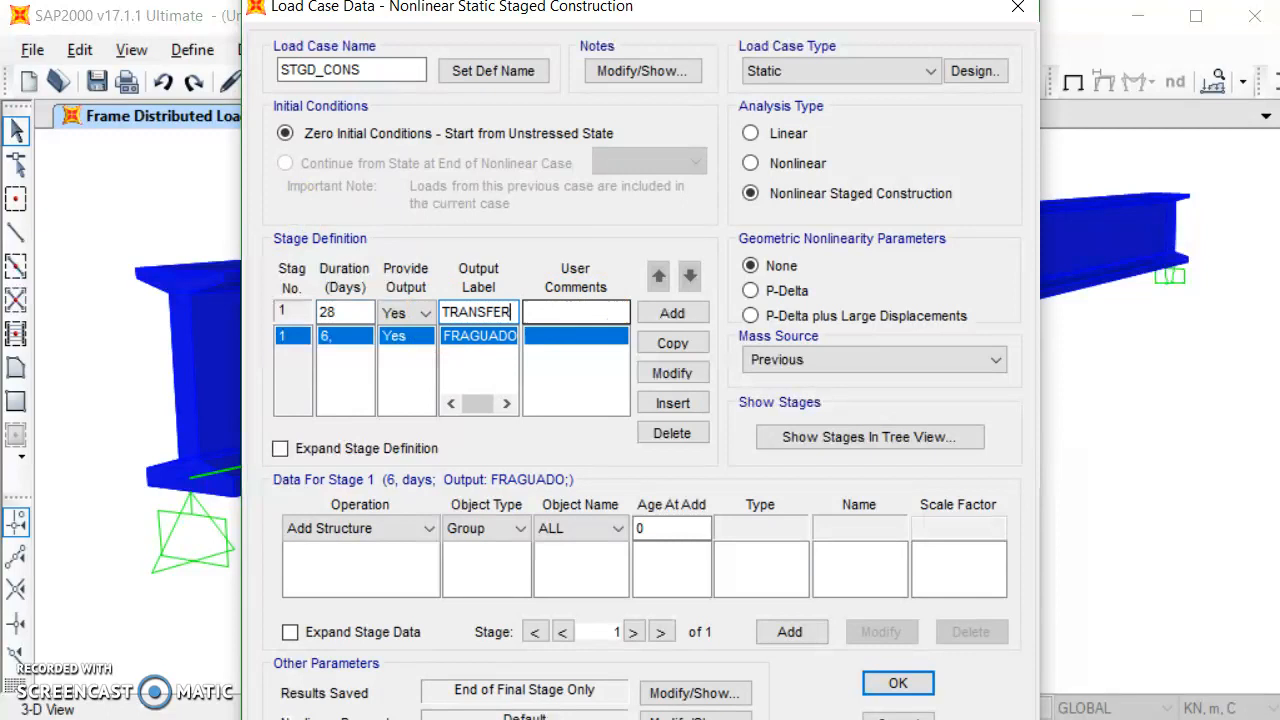
click(695, 316)
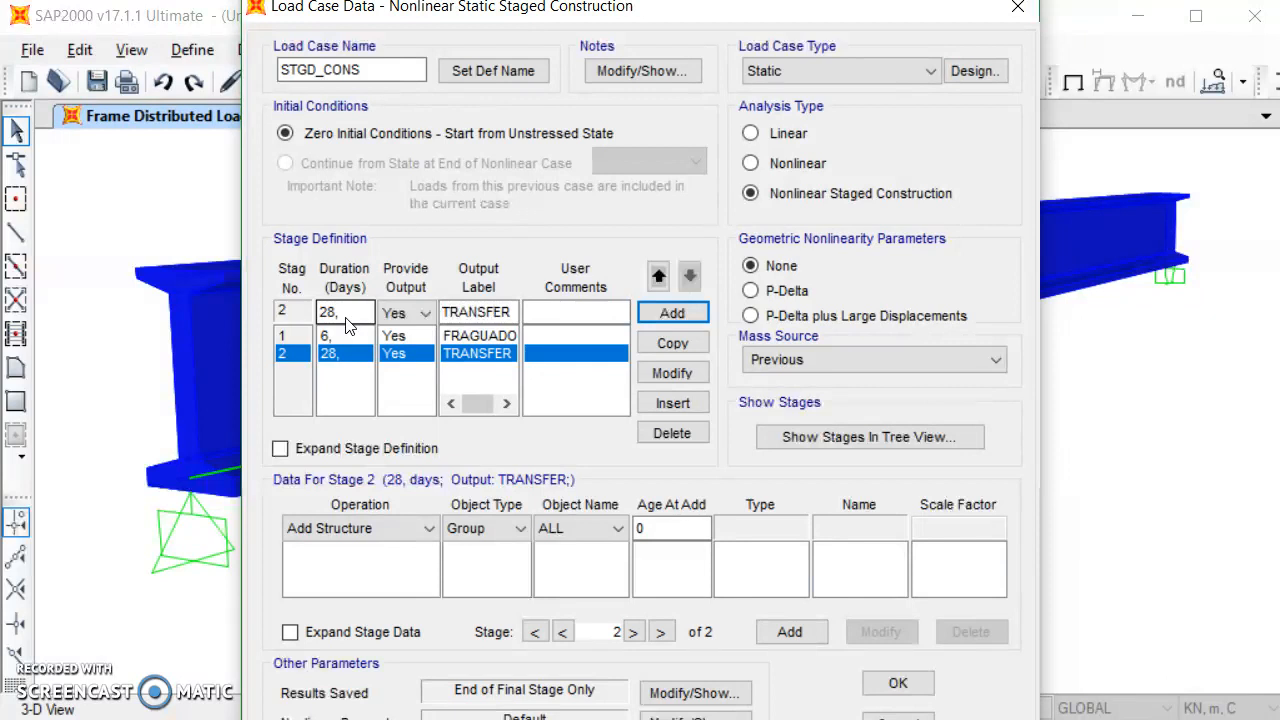
Add a third stage lasting 18216 days with output labelled DIFERIDA.
double_click(346, 318)
text(18216)
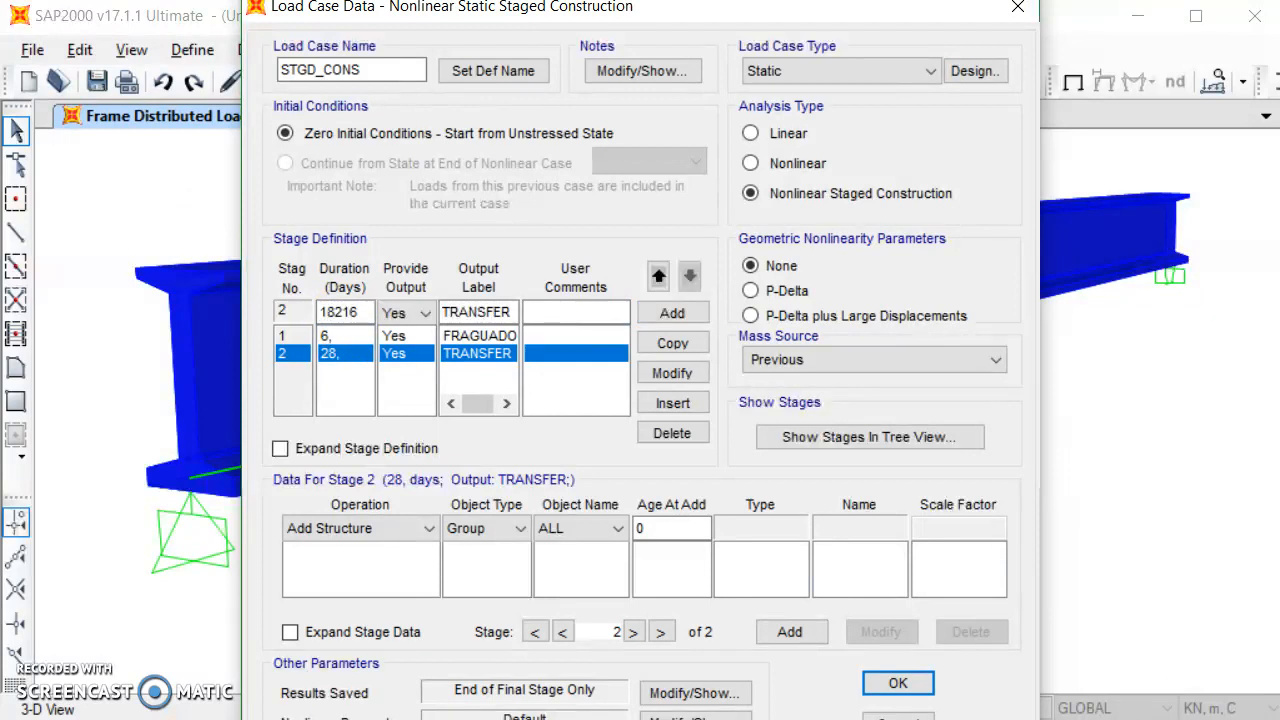
drag(443, 312, 599, 310)
text(DIFERIDA)
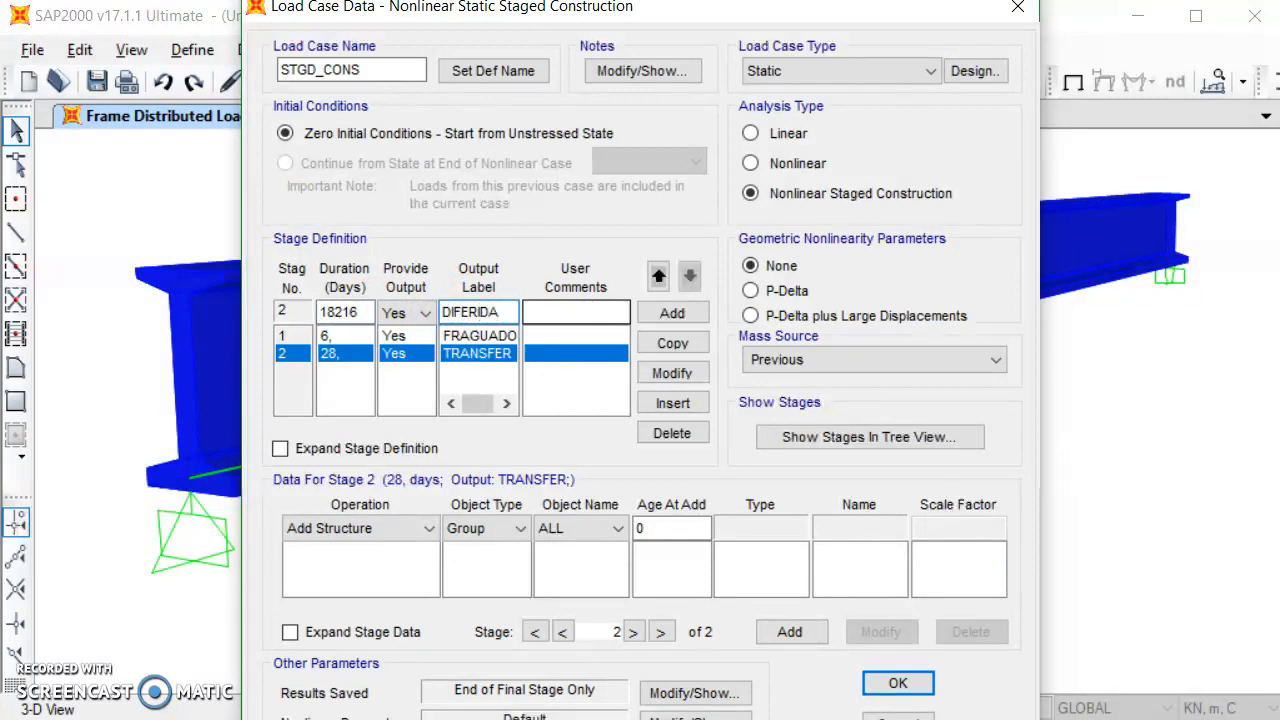
click(686, 316)
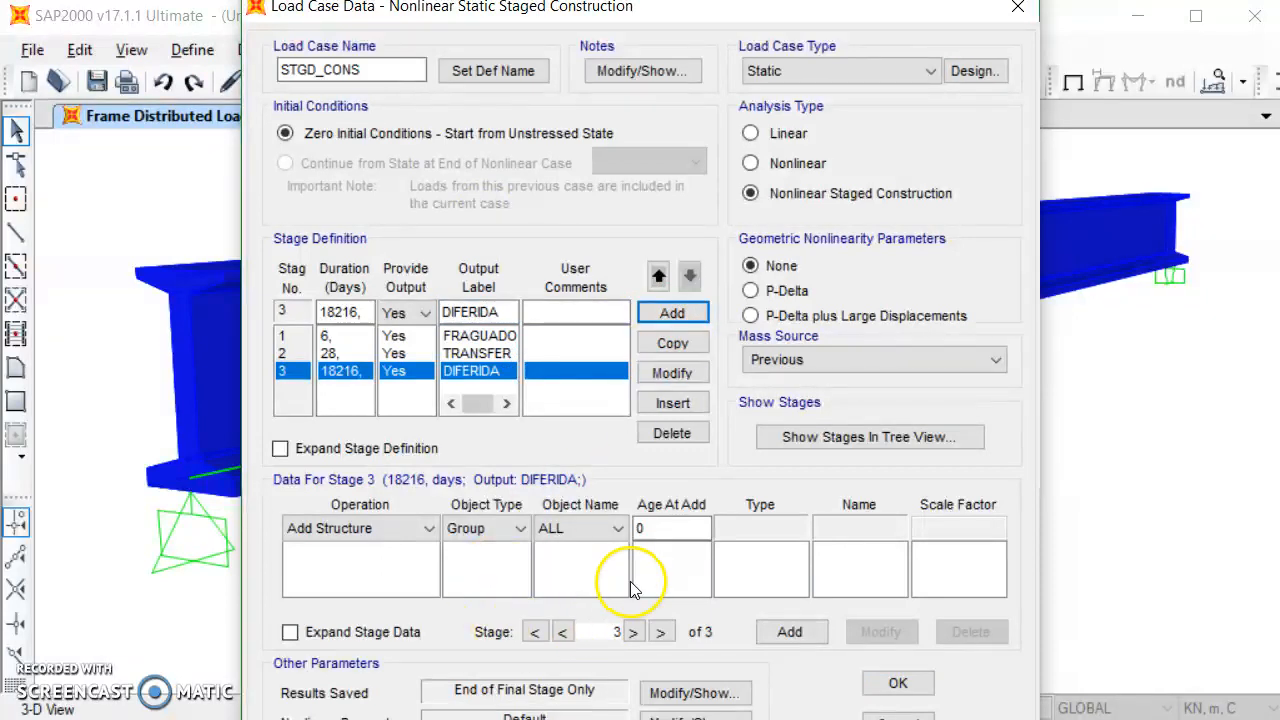
Add an Add Structure operation for frame 1, with age at add 0, to stage 1 (FRAGUADO).
click(329, 336)
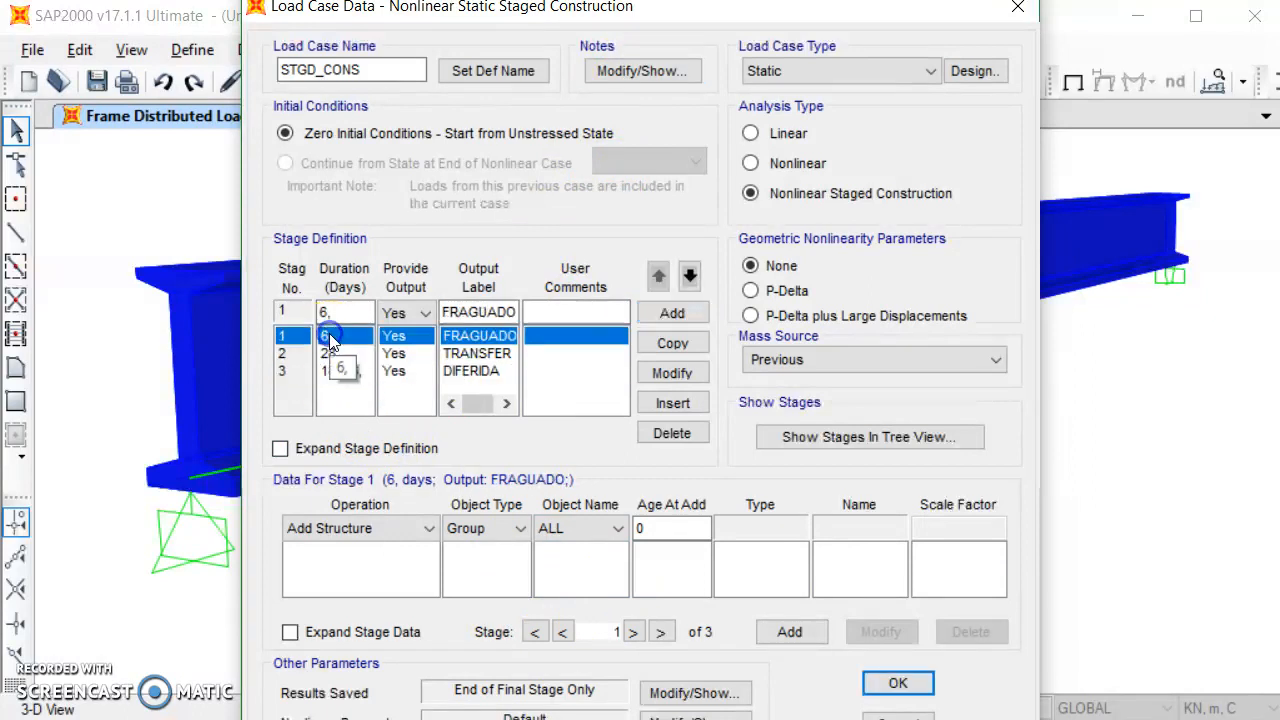
click(429, 530)
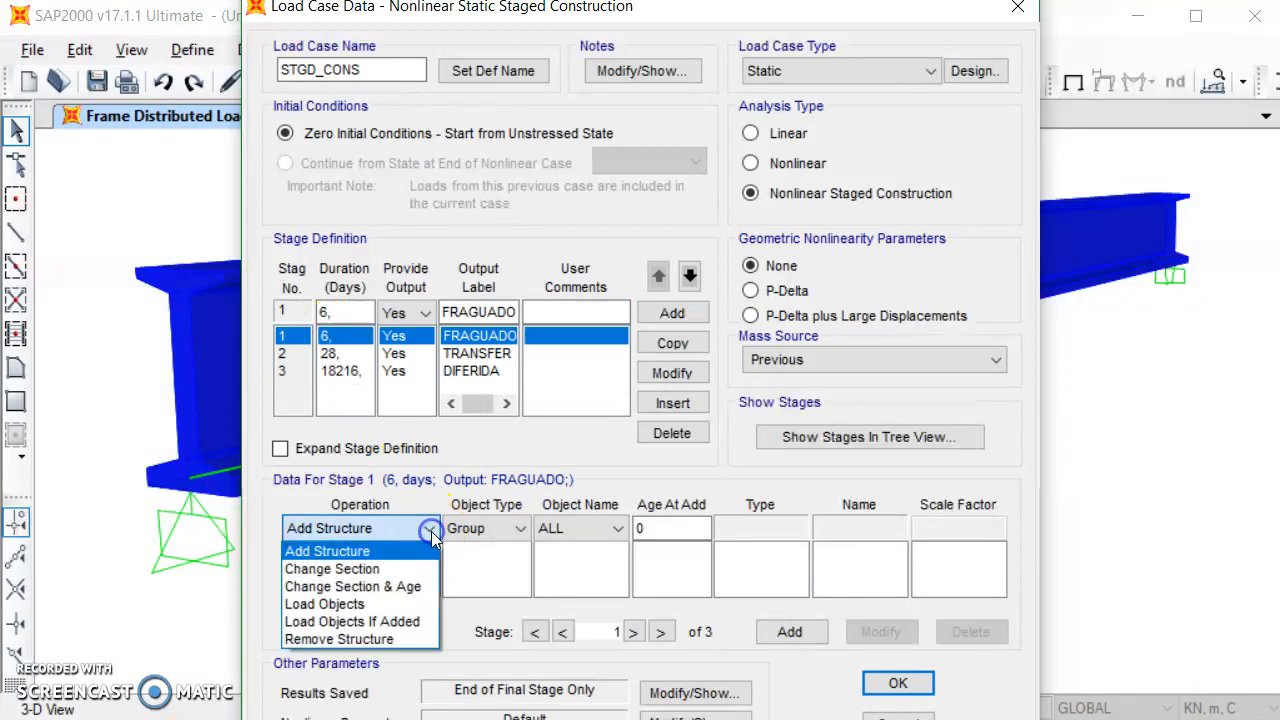
click(363, 552)
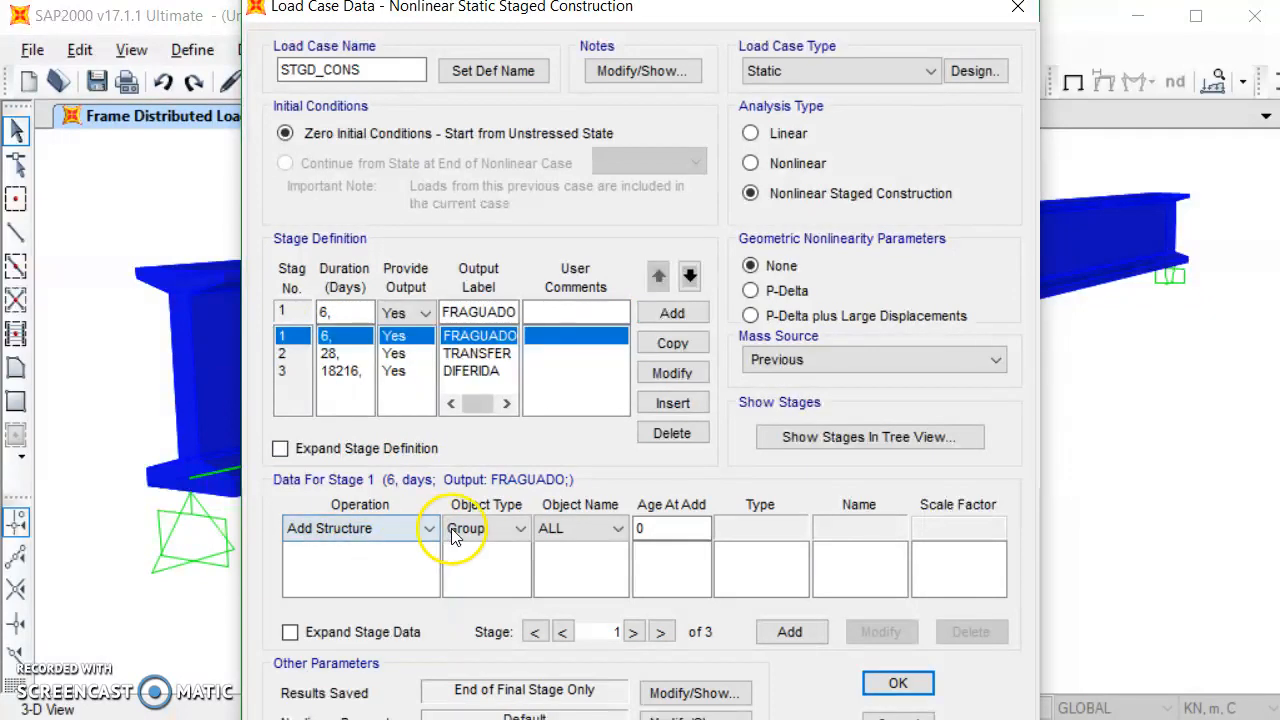
click(520, 533)
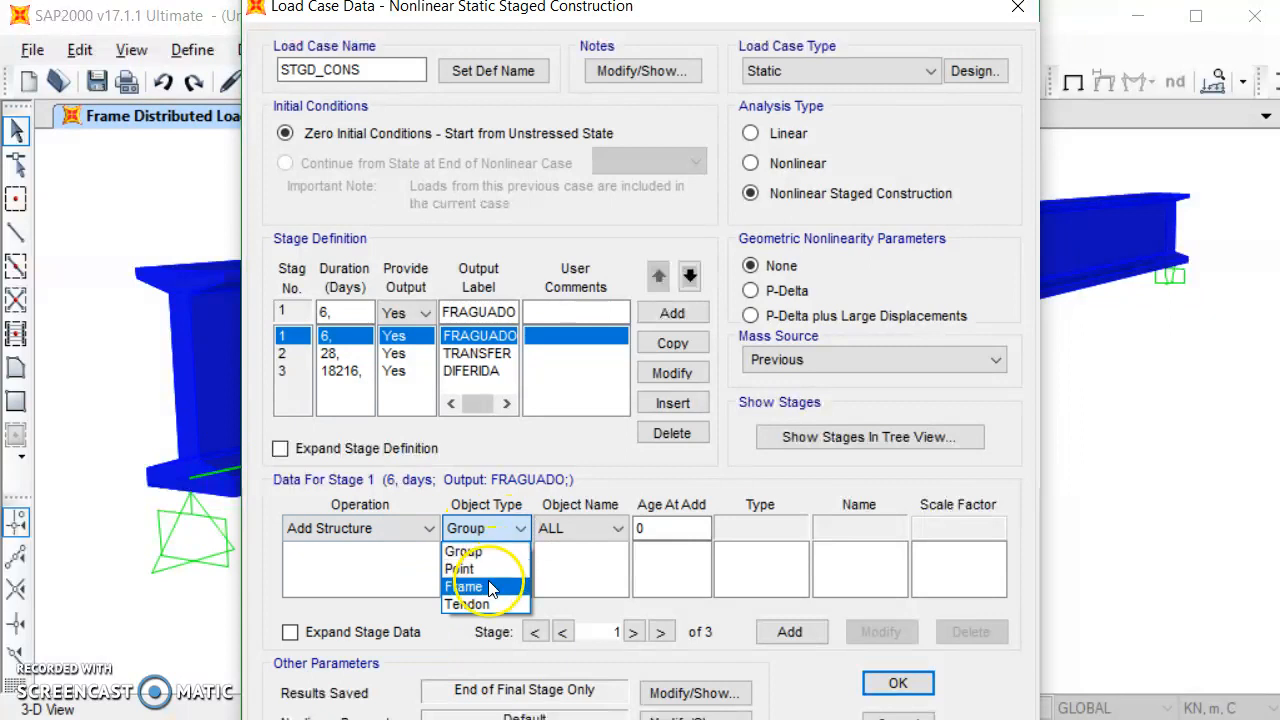
click(487, 587)
click(567, 538)
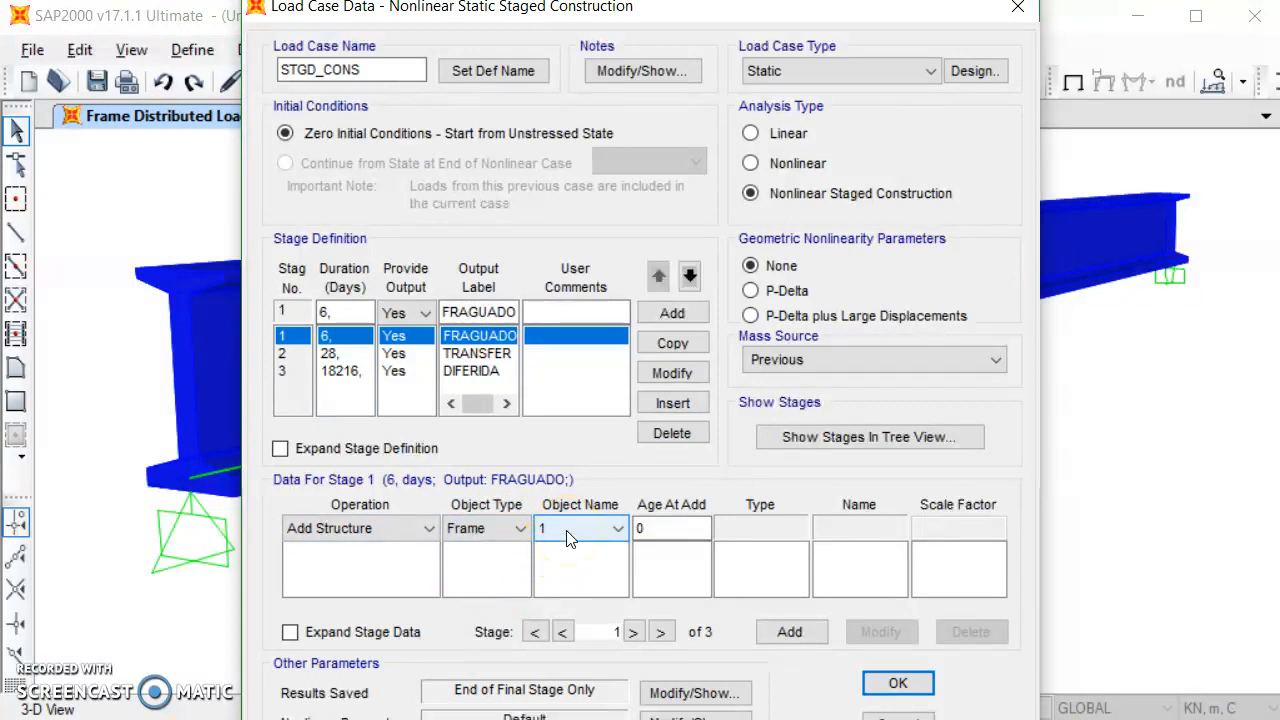
click(792, 633)
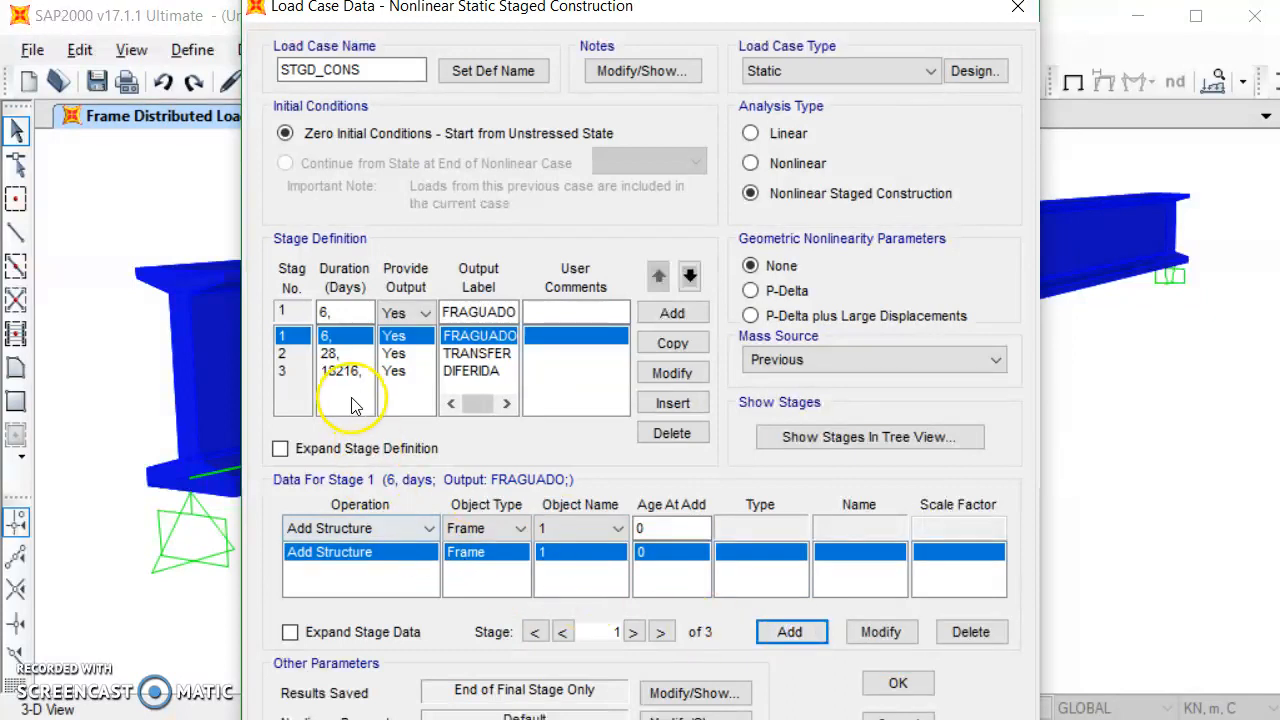
Add an Add Structure operation for tendon 2, with age at add 0, to stage 2 (TRANSFER).
click(330, 353)
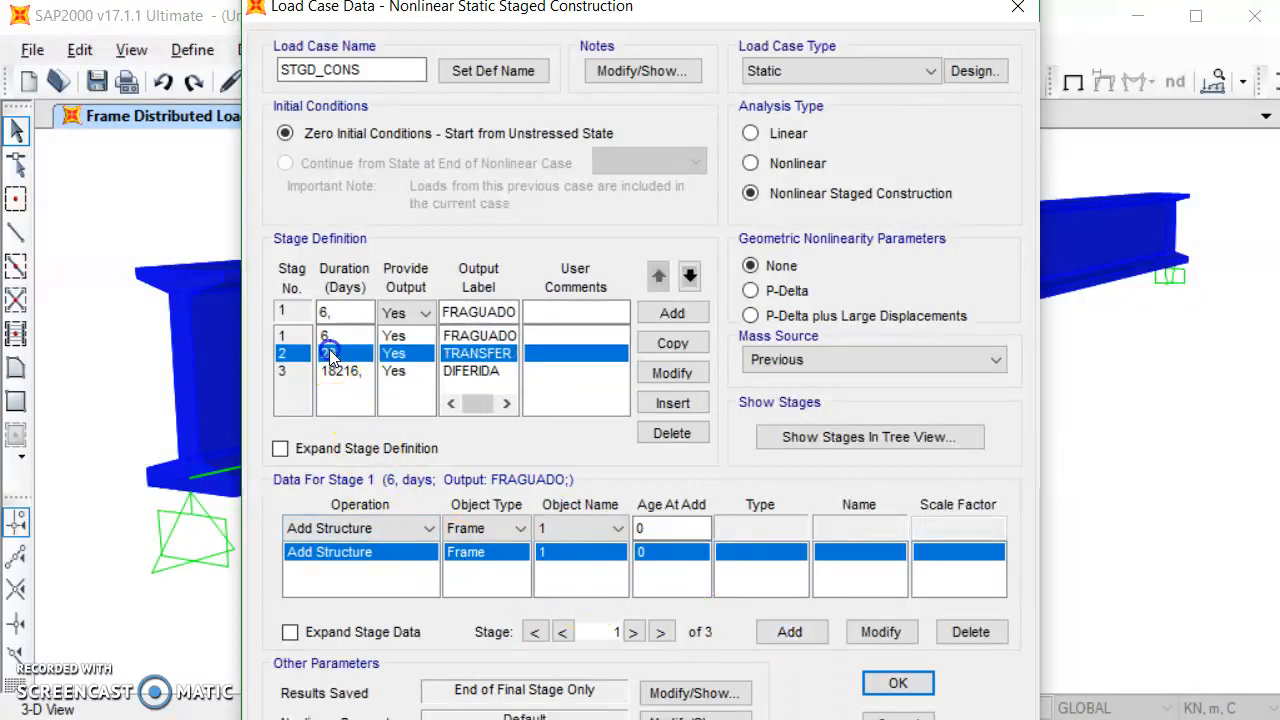
click(432, 528)
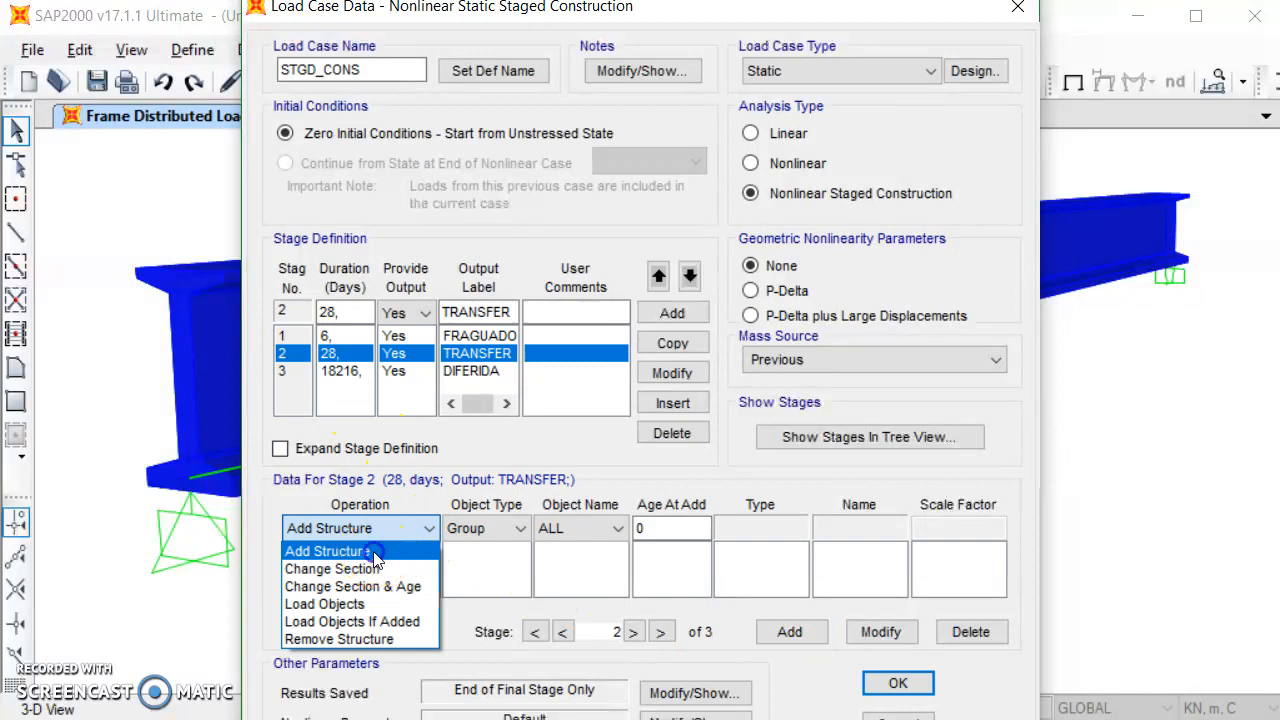
click(322, 547)
click(510, 531)
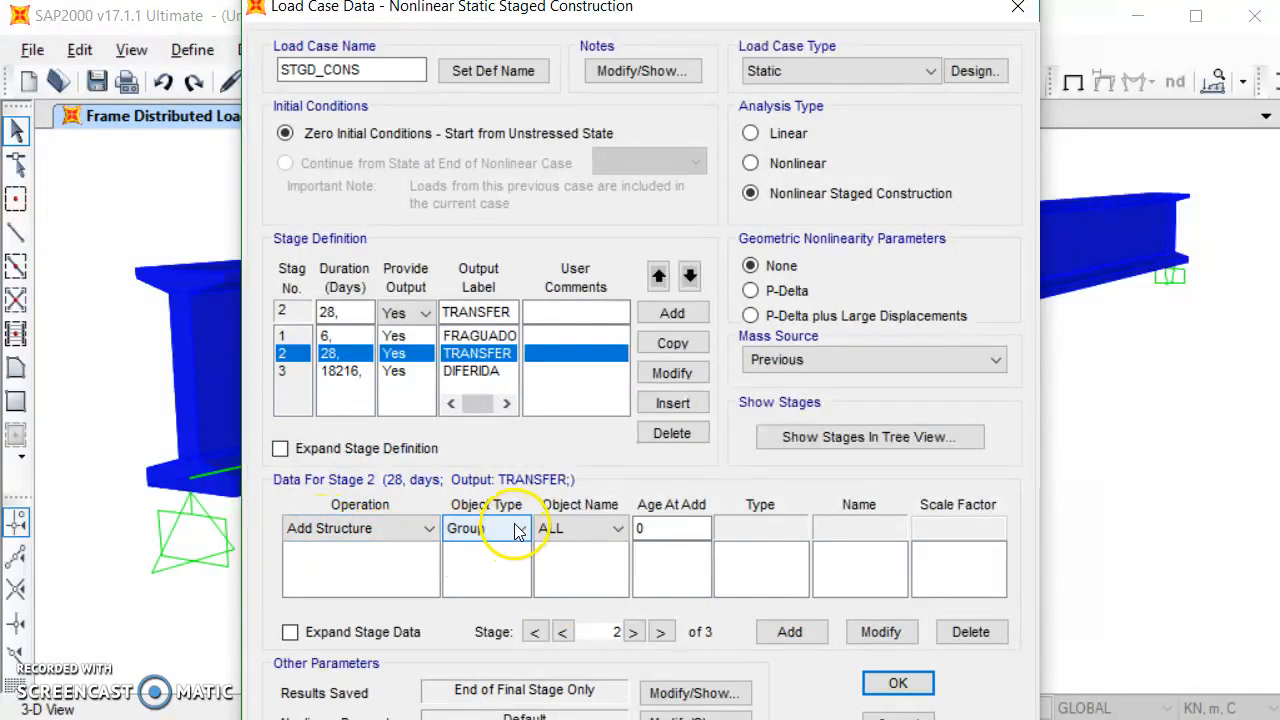
click(518, 531)
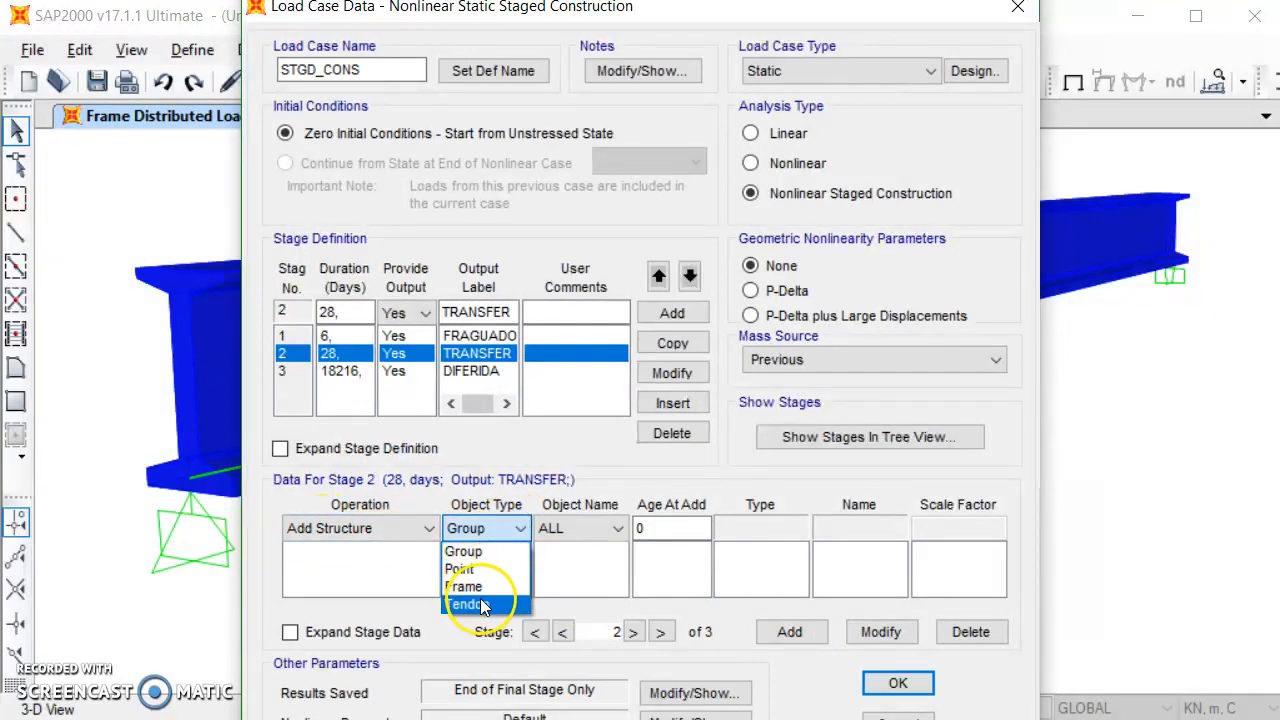
click(484, 603)
click(563, 532)
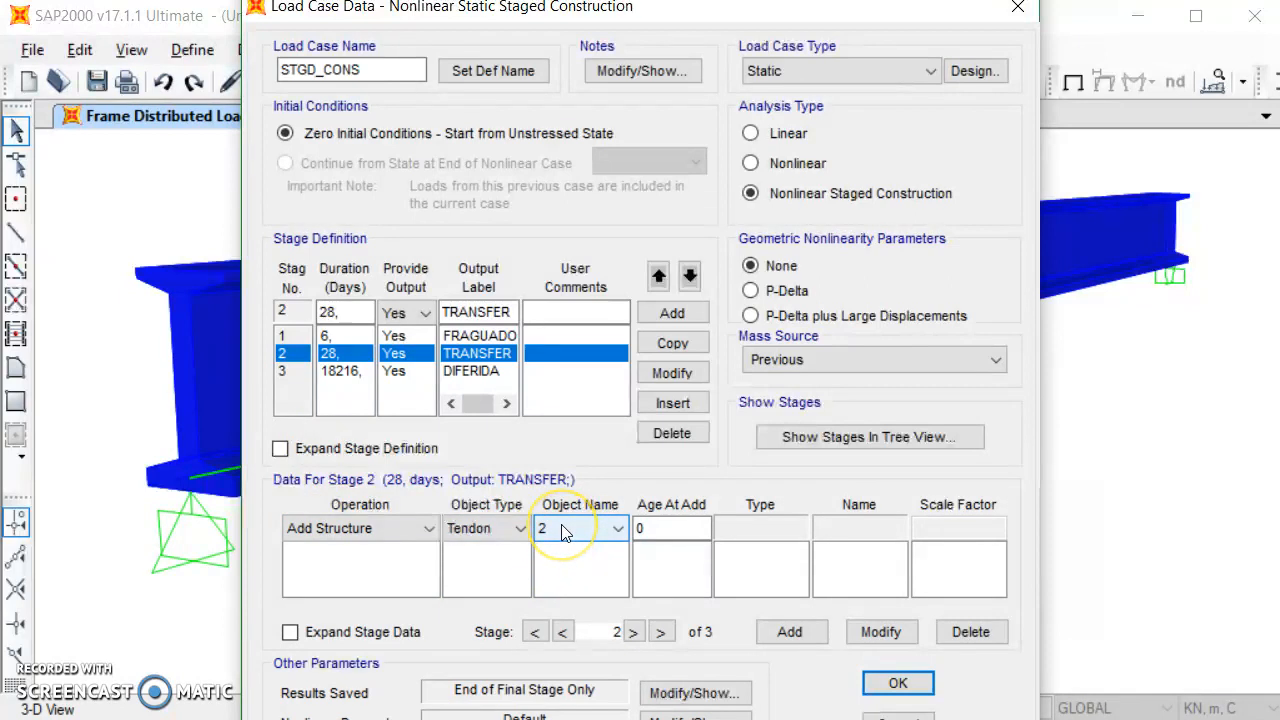
click(789, 631)
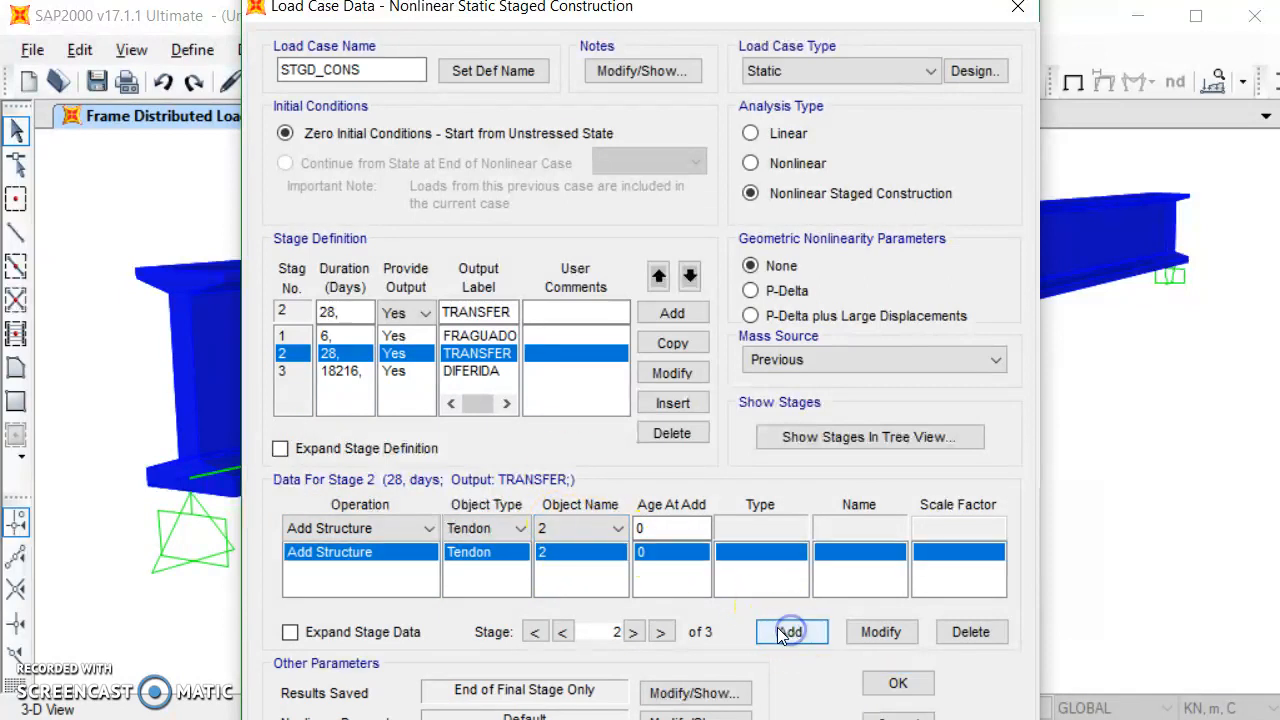
Add a Load Objects operation to stage 2 applying load pattern PRESTRESS to group ALL with scale factor 1.
click(428, 530)
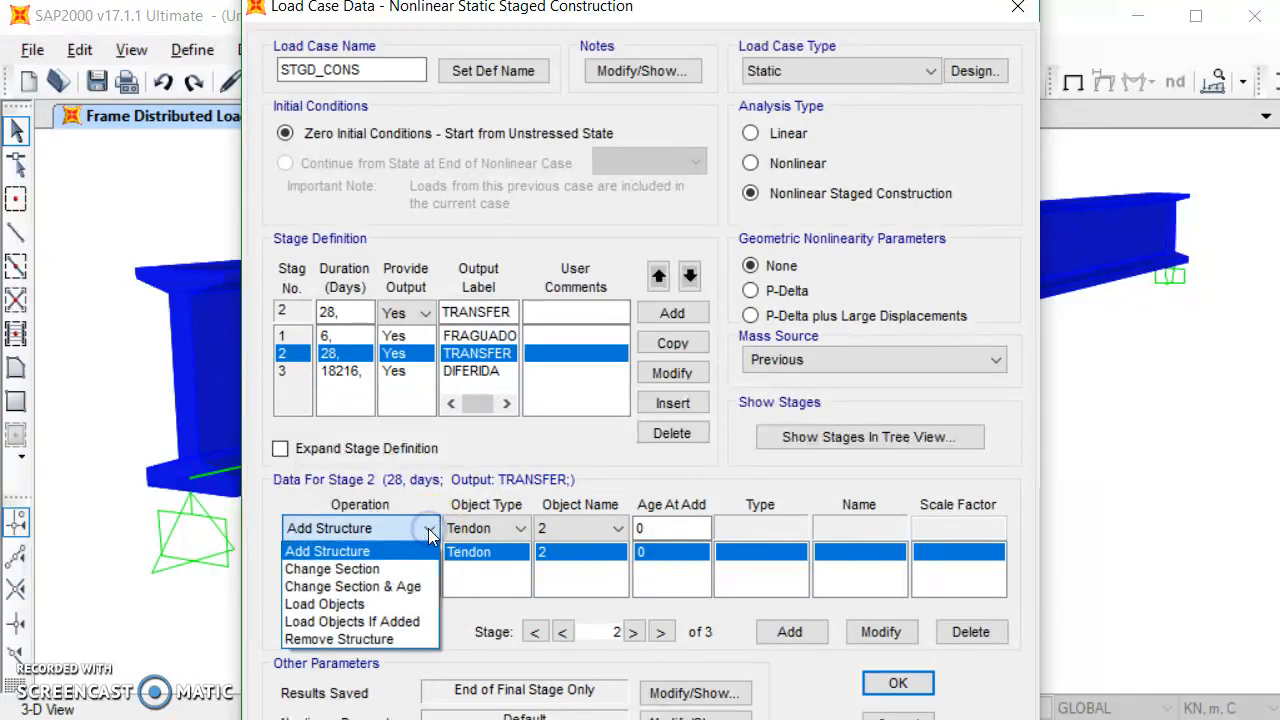
click(355, 605)
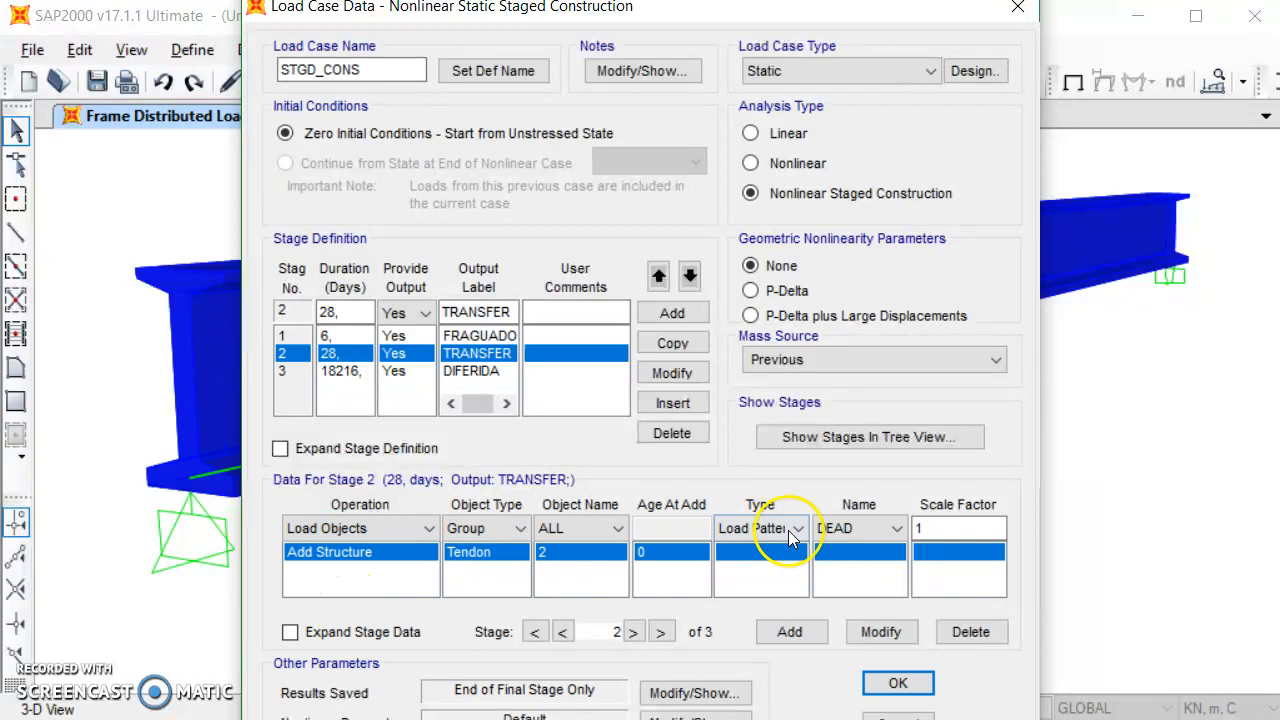
click(898, 528)
click(868, 569)
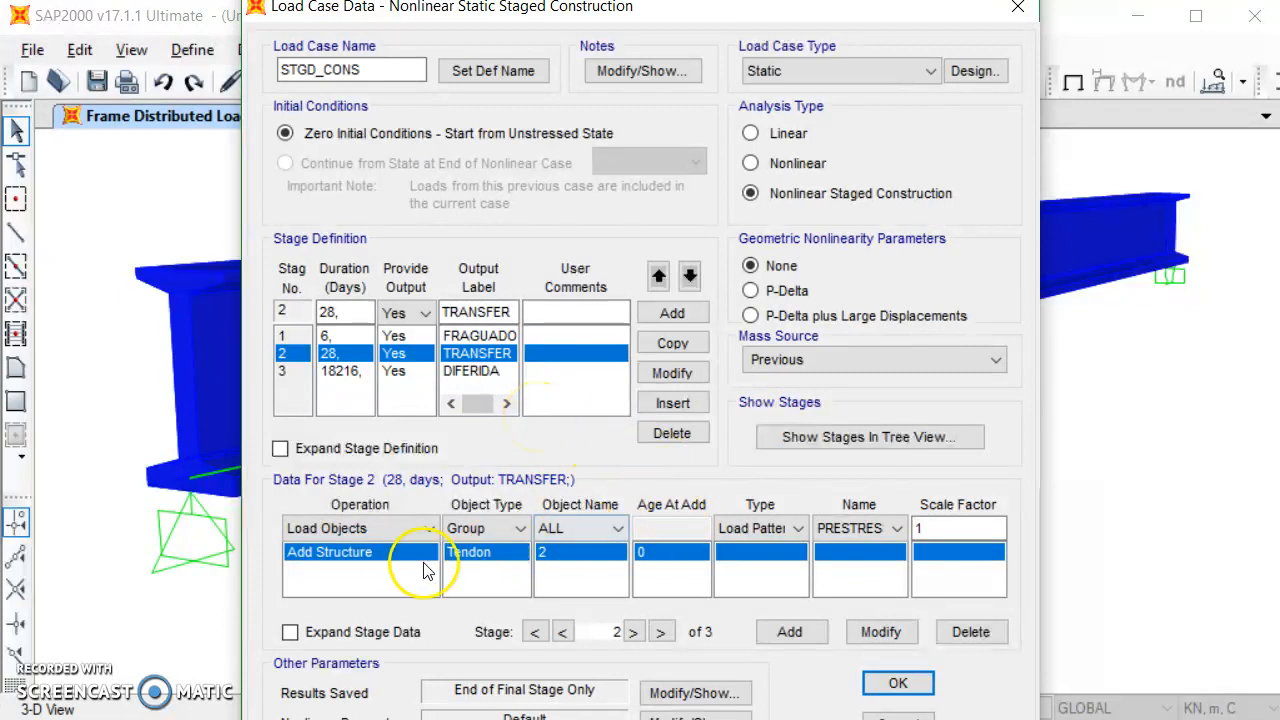
click(792, 632)
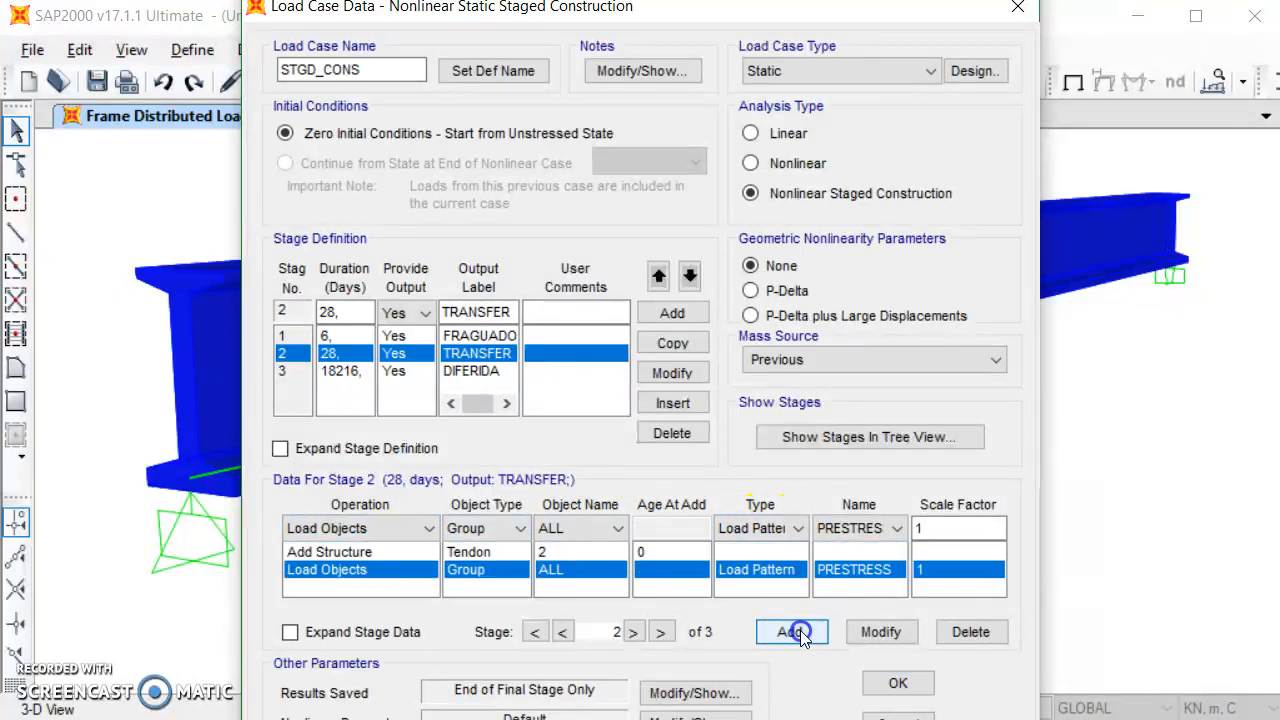
Add a Load Objects operation to stage 2 applying load pattern SELFWEIGHT to group ALL with scale factor 1.
click(430, 528)
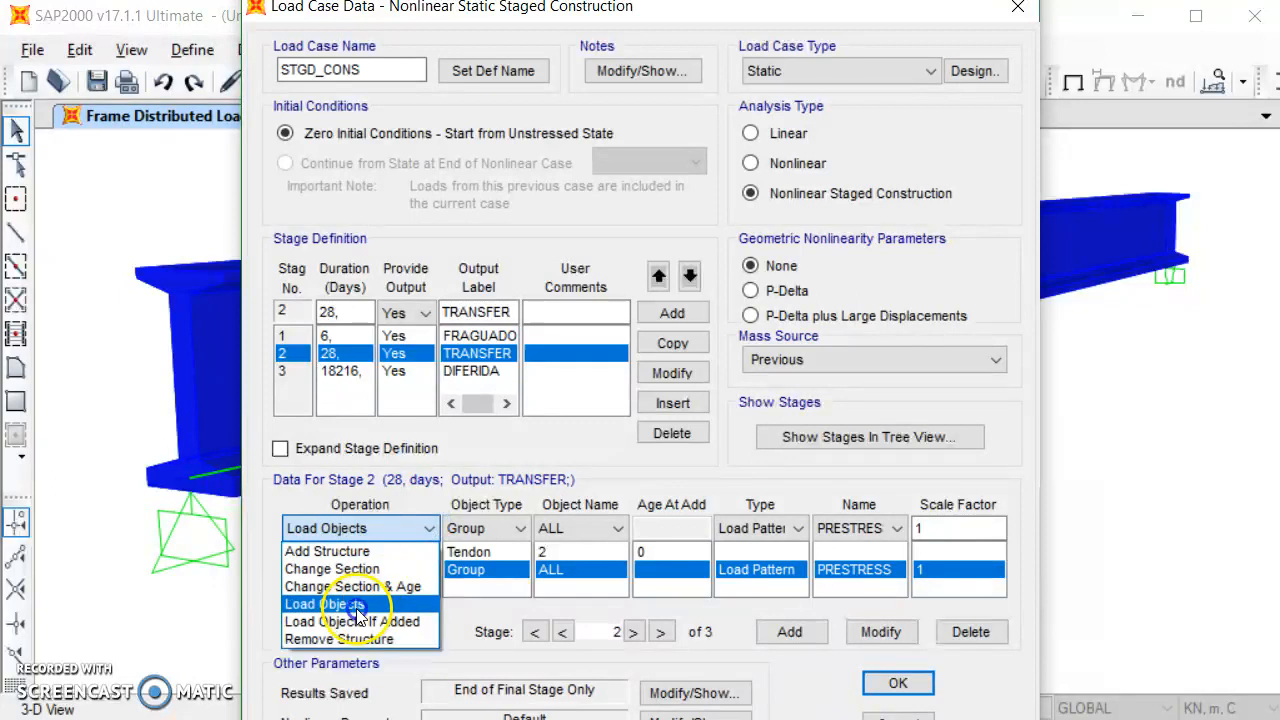
click(325, 604)
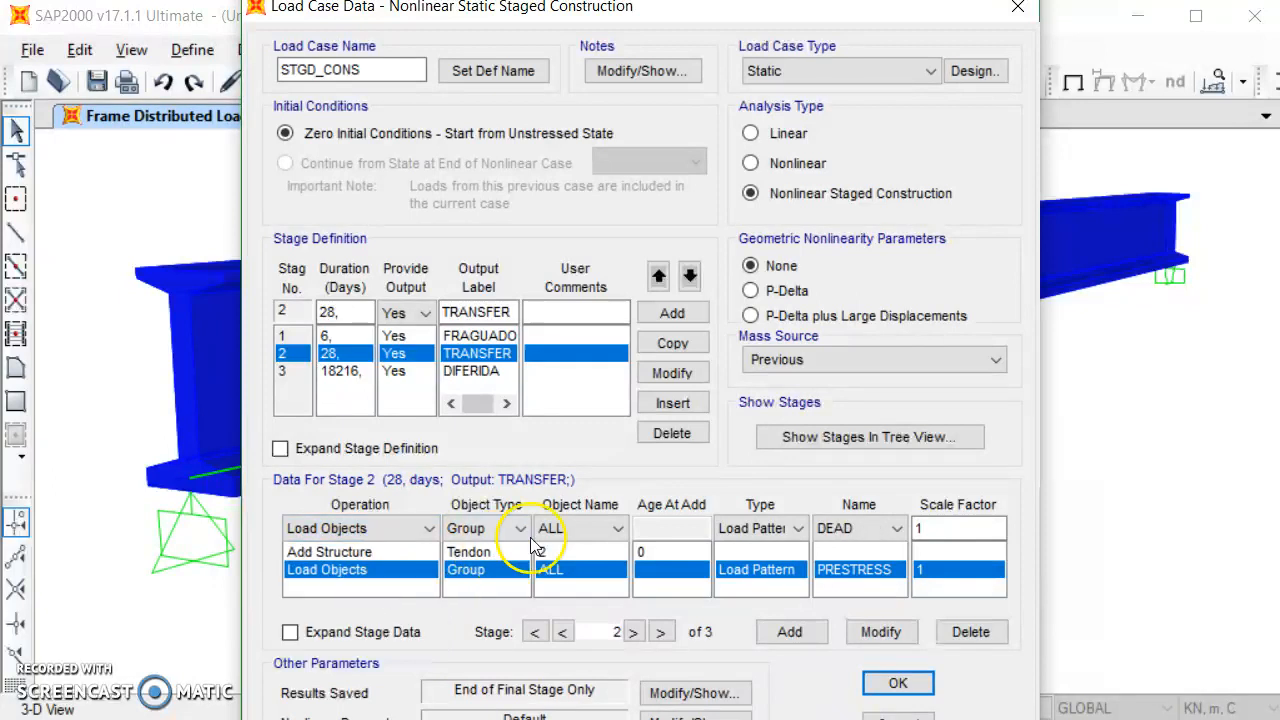
click(897, 528)
click(855, 582)
click(804, 640)
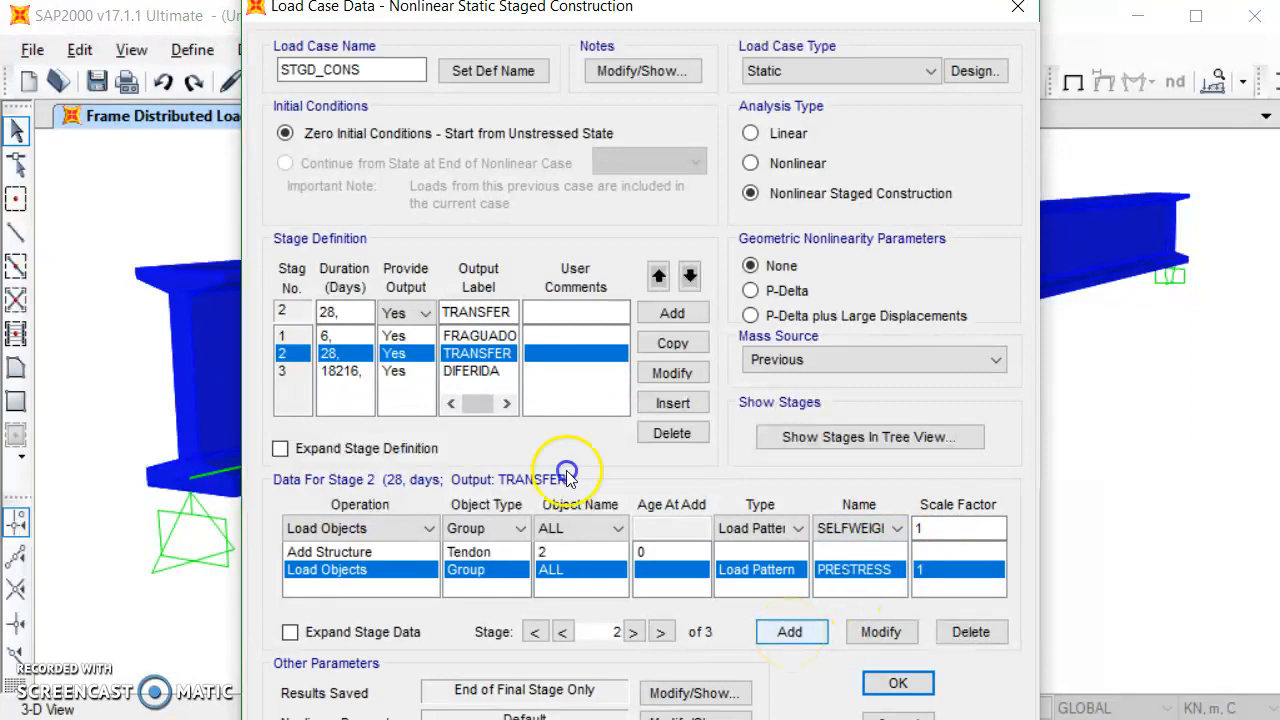
click(788, 632)
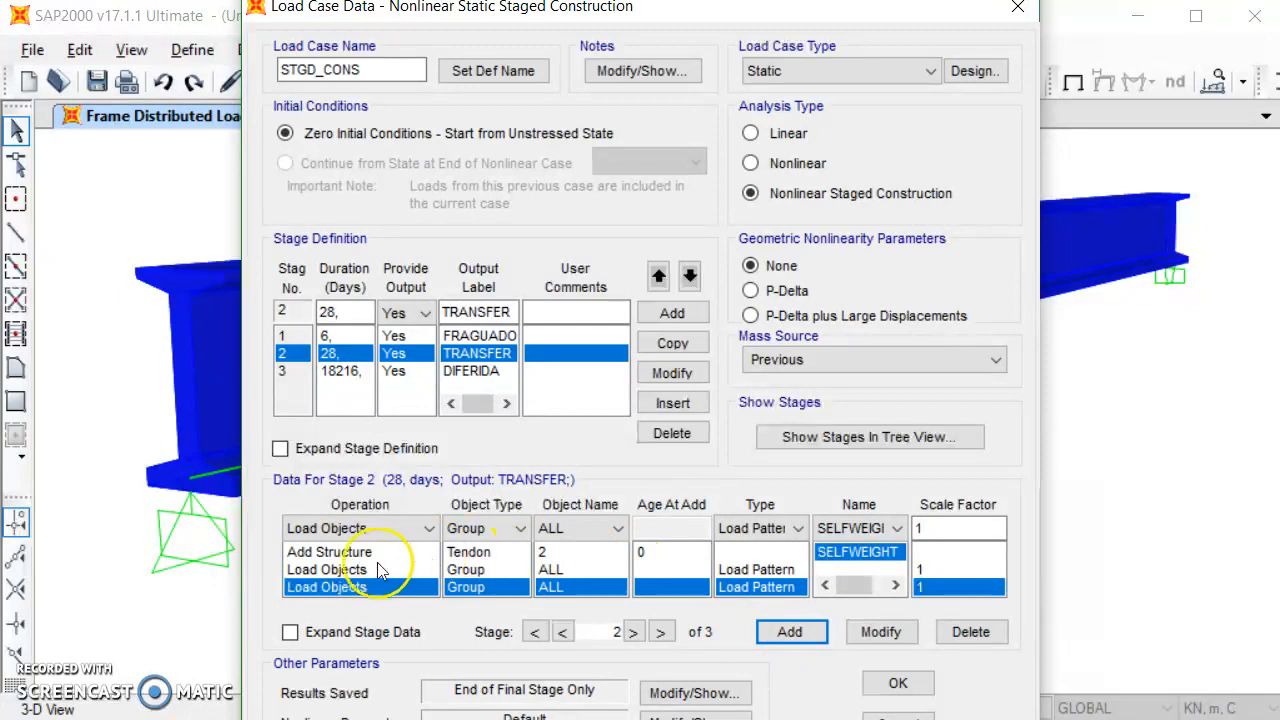
click(335, 552)
click(325, 569)
click(349, 589)
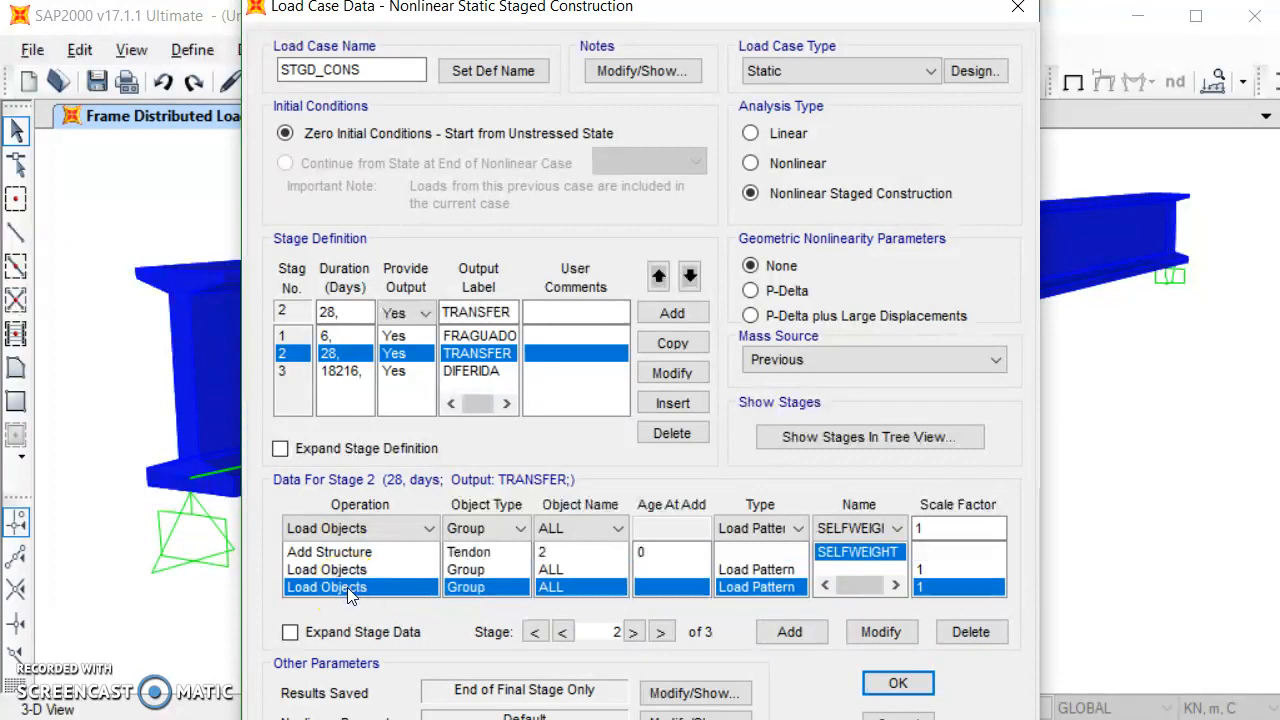
Add a Load Objects operation to stage 3 (DIFERIDA) applying load pattern DEAD to group ALL with scale factor 1.
click(340, 371)
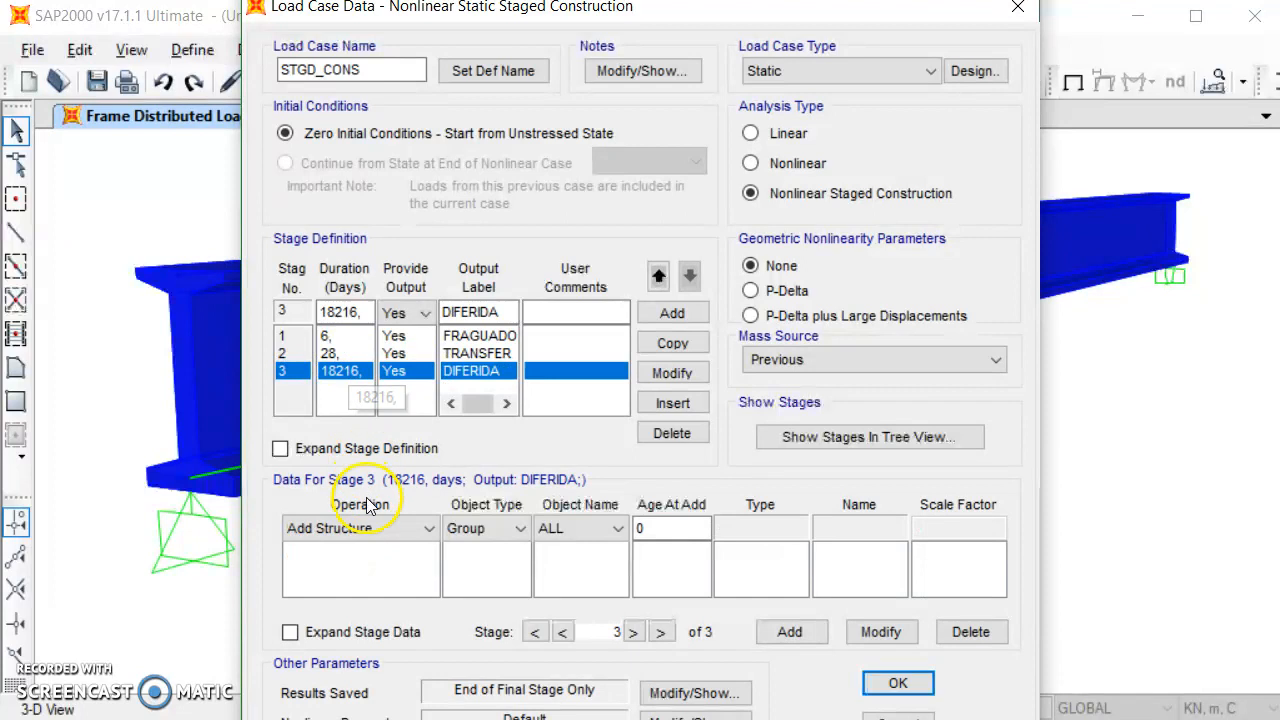
click(423, 530)
click(361, 602)
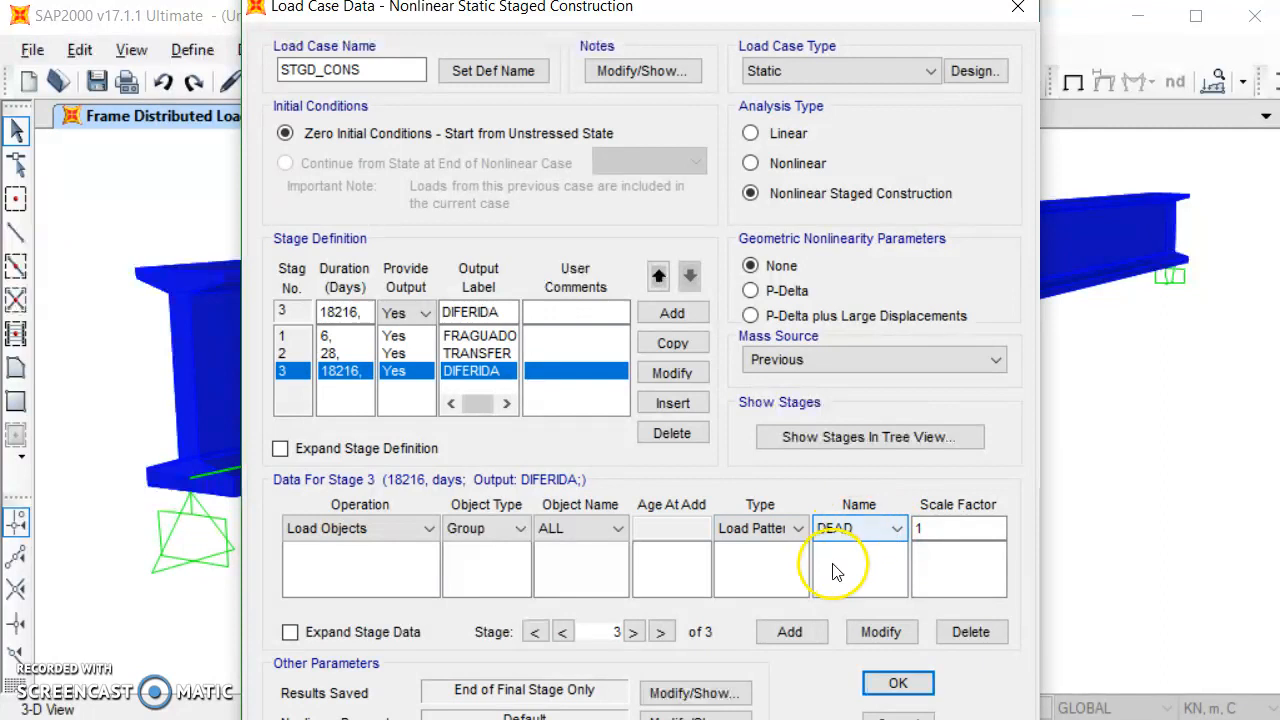
click(793, 633)
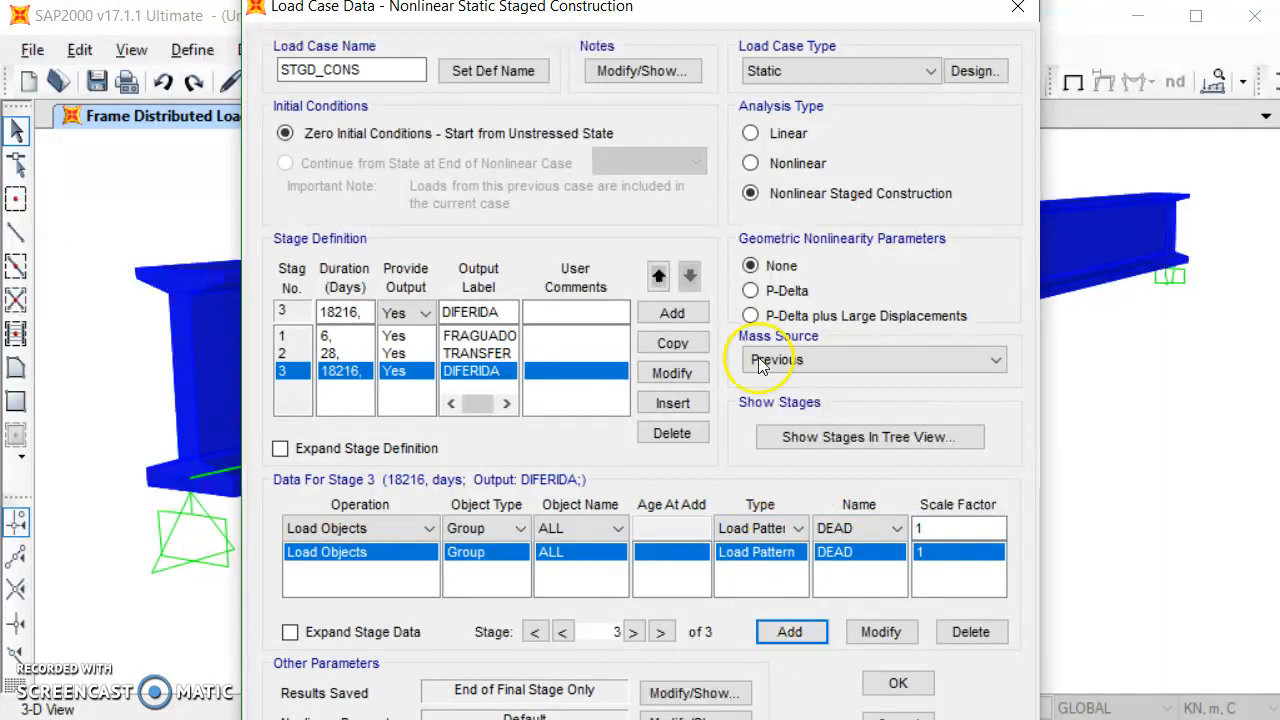
Set the load case's saved results to End of Each Stage.
drag(641, 20, 647, 0)
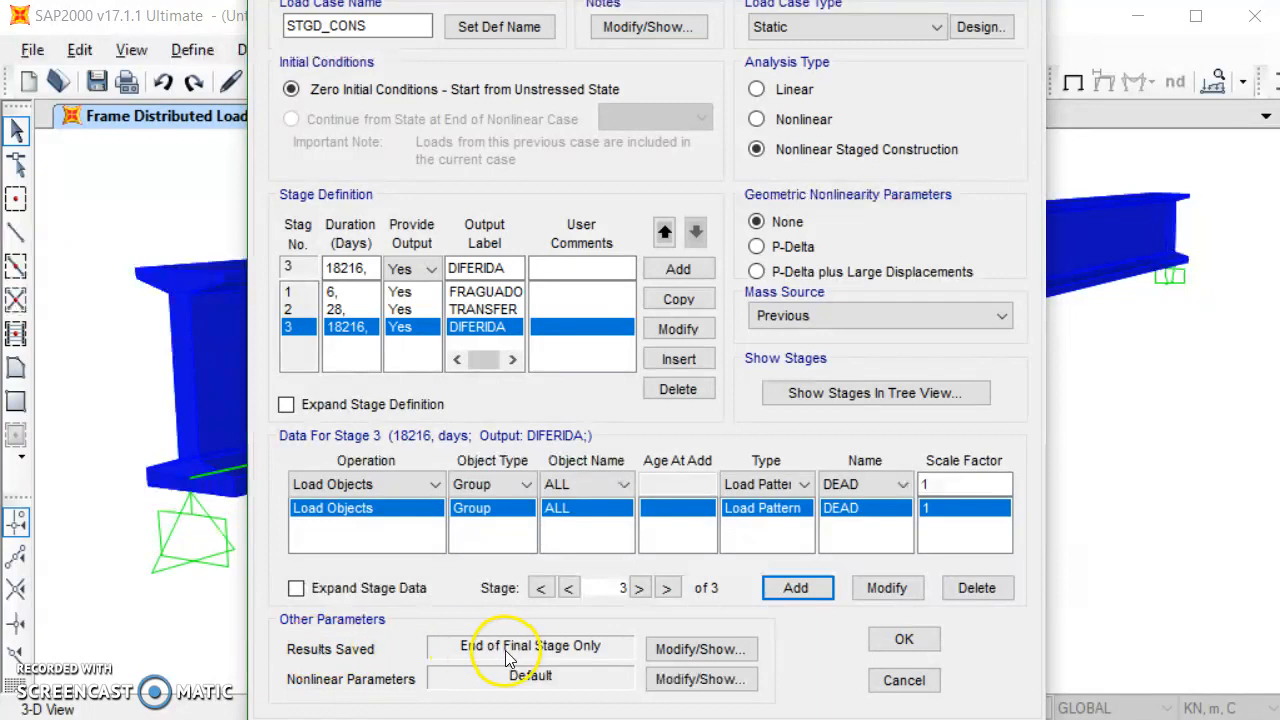
click(718, 650)
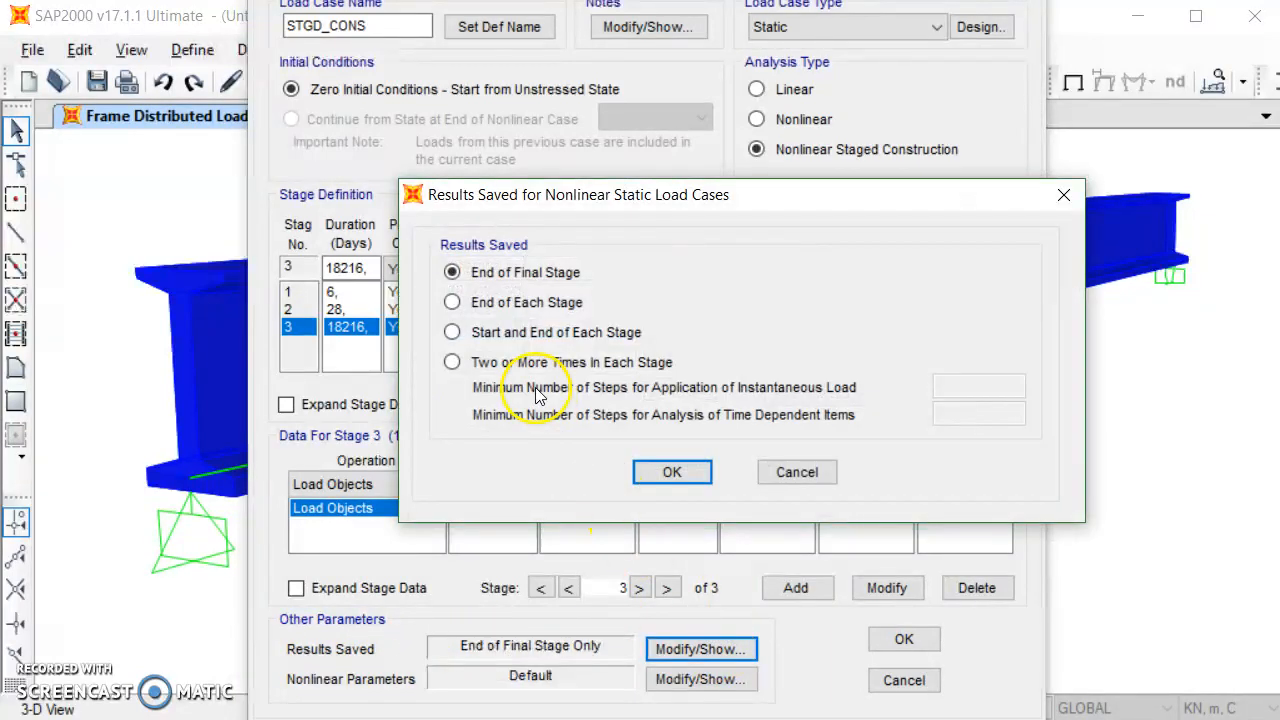
click(452, 302)
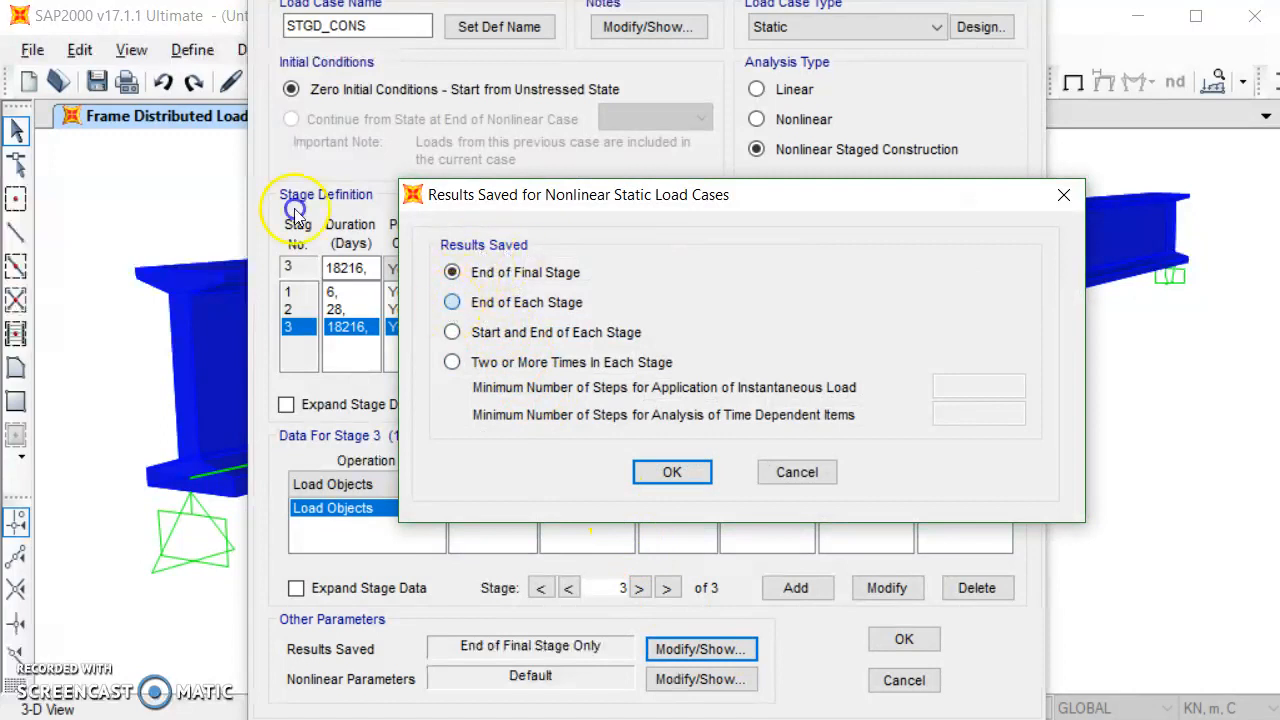
click(672, 472)
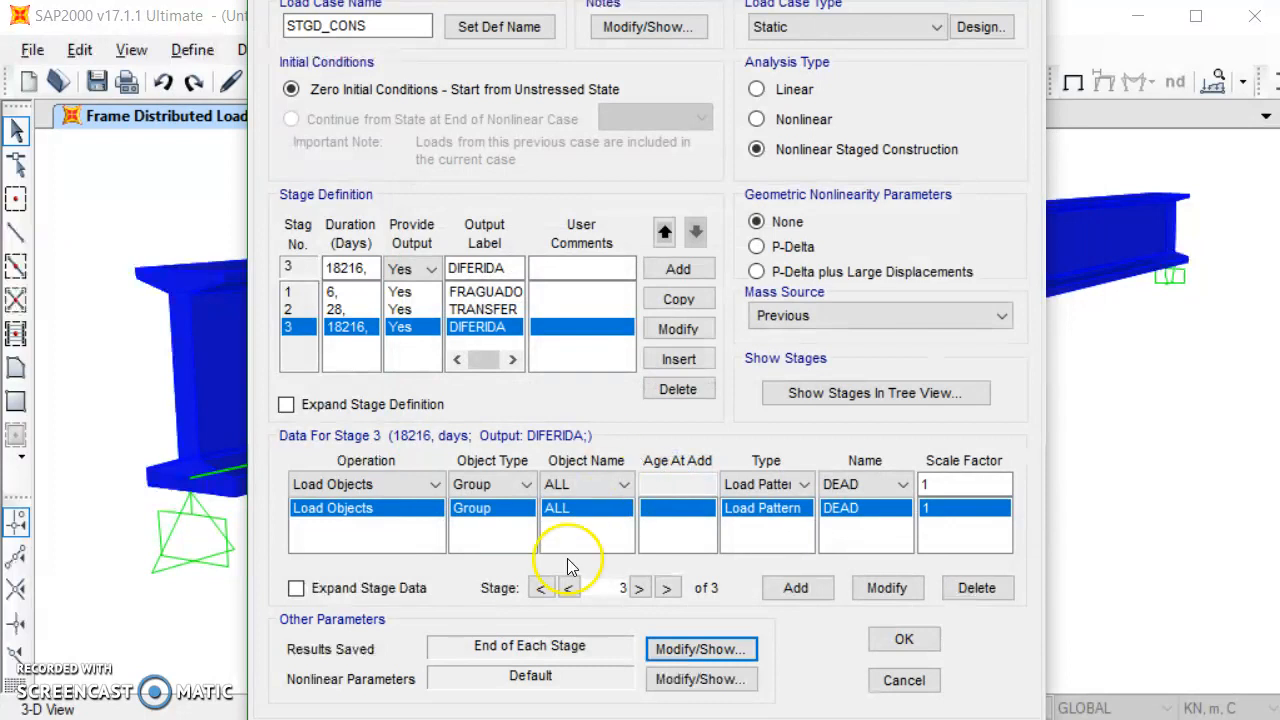
Enable Time Dependent Material Properties in the load case's nonlinear parameters.
click(712, 689)
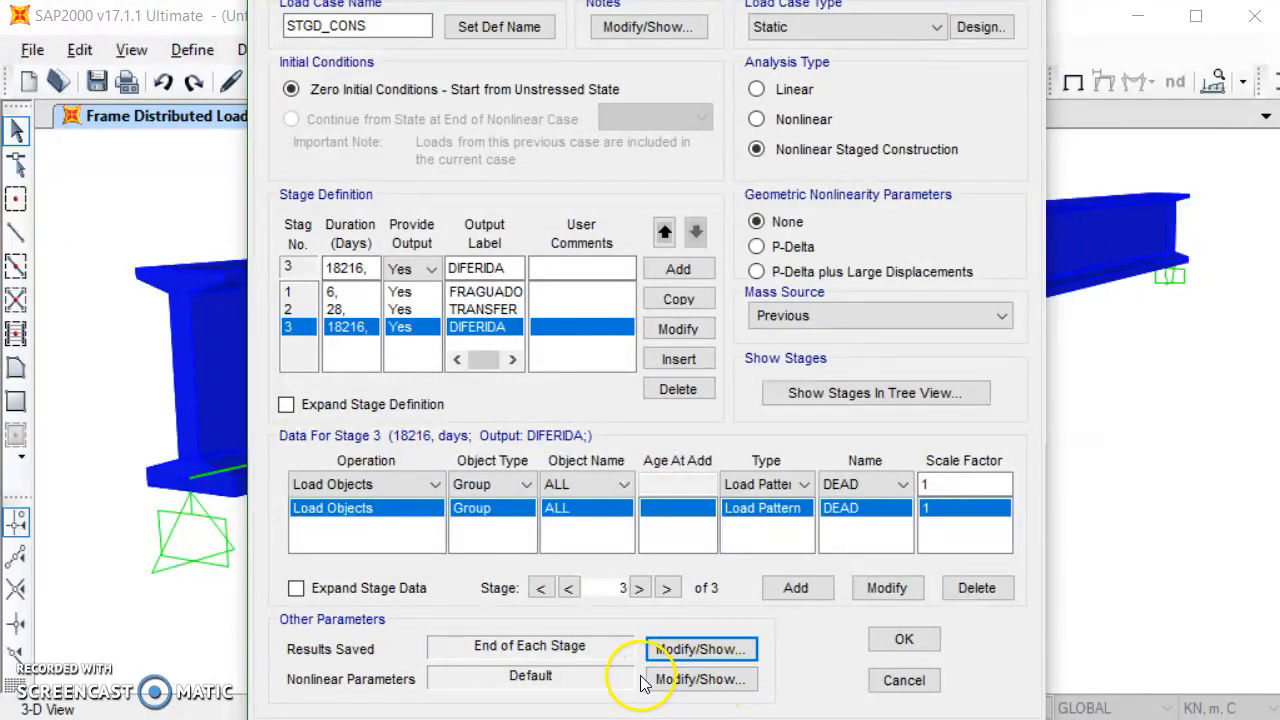
click(708, 680)
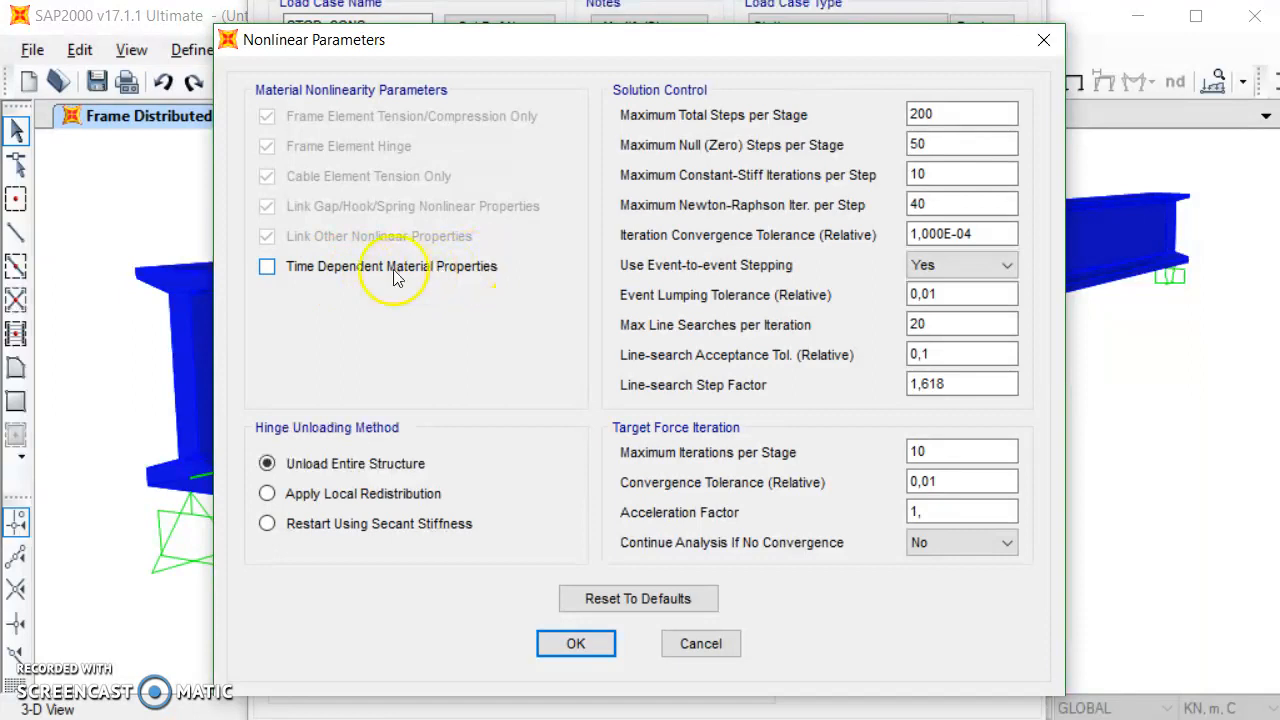
click(267, 268)
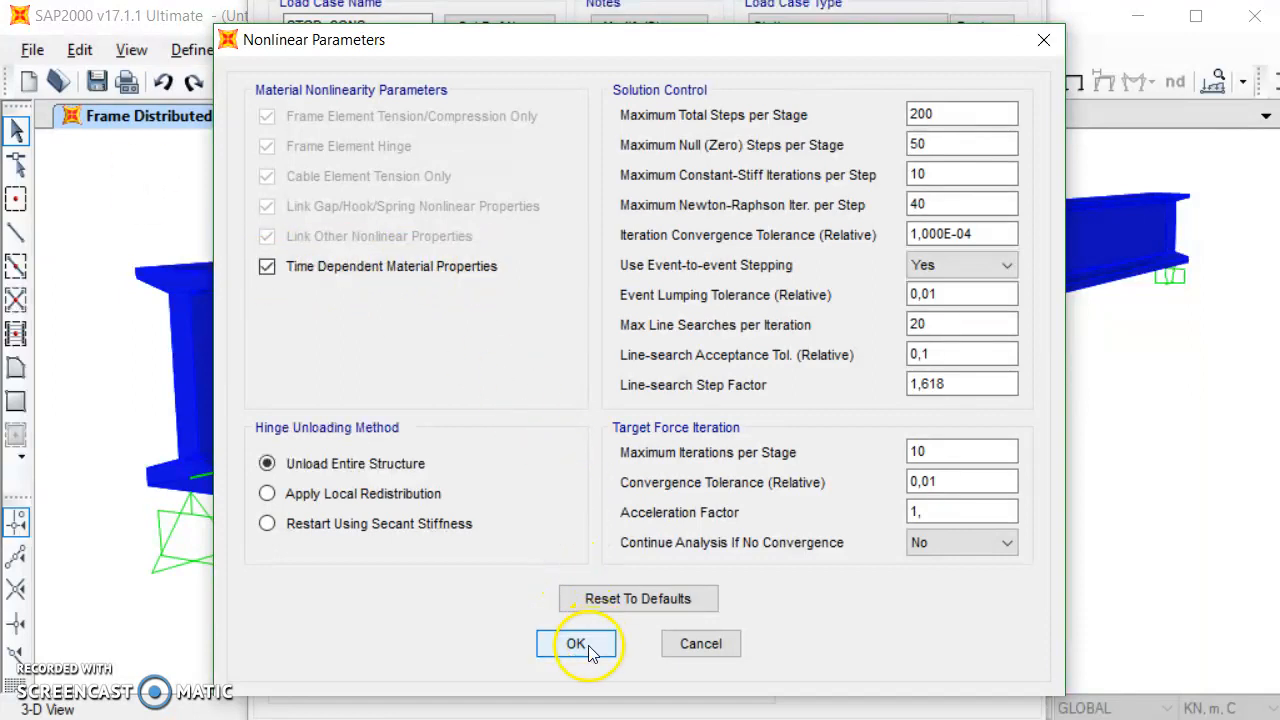
click(577, 644)
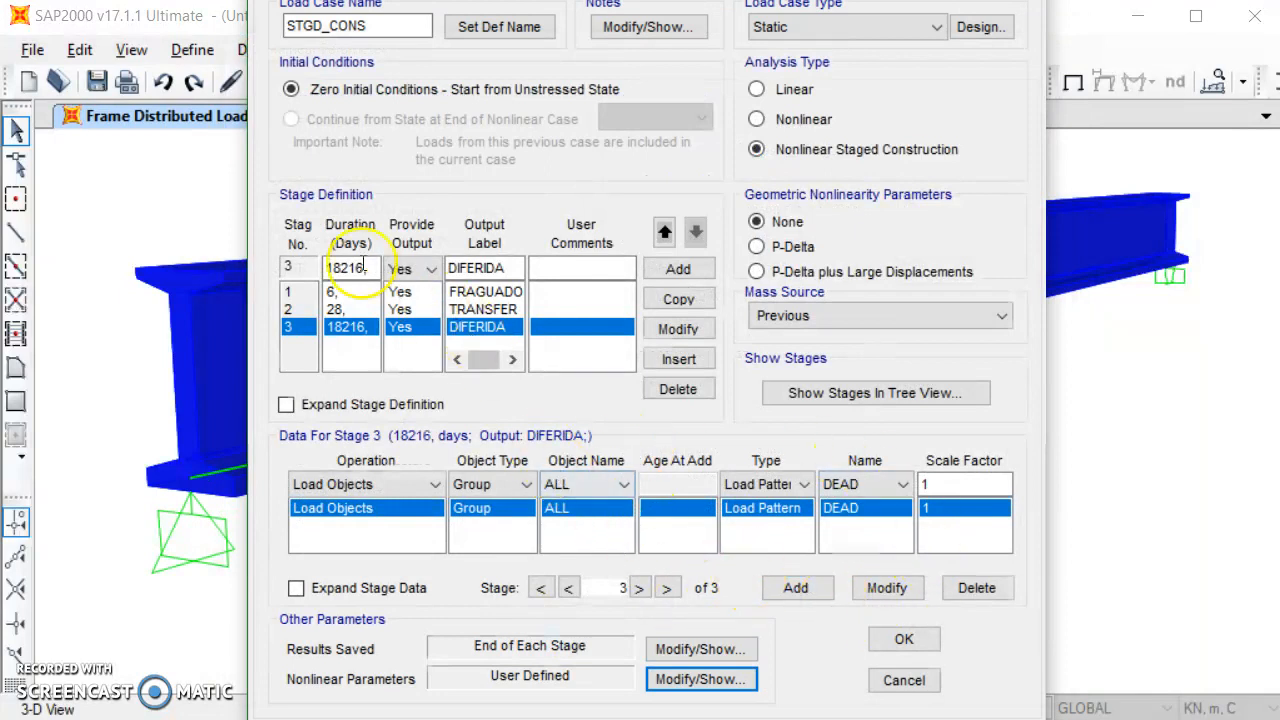
Review the three stages and the nonlinear parameters, and accept the STGD_CONS load case definition.
click(338, 291)
click(340, 309)
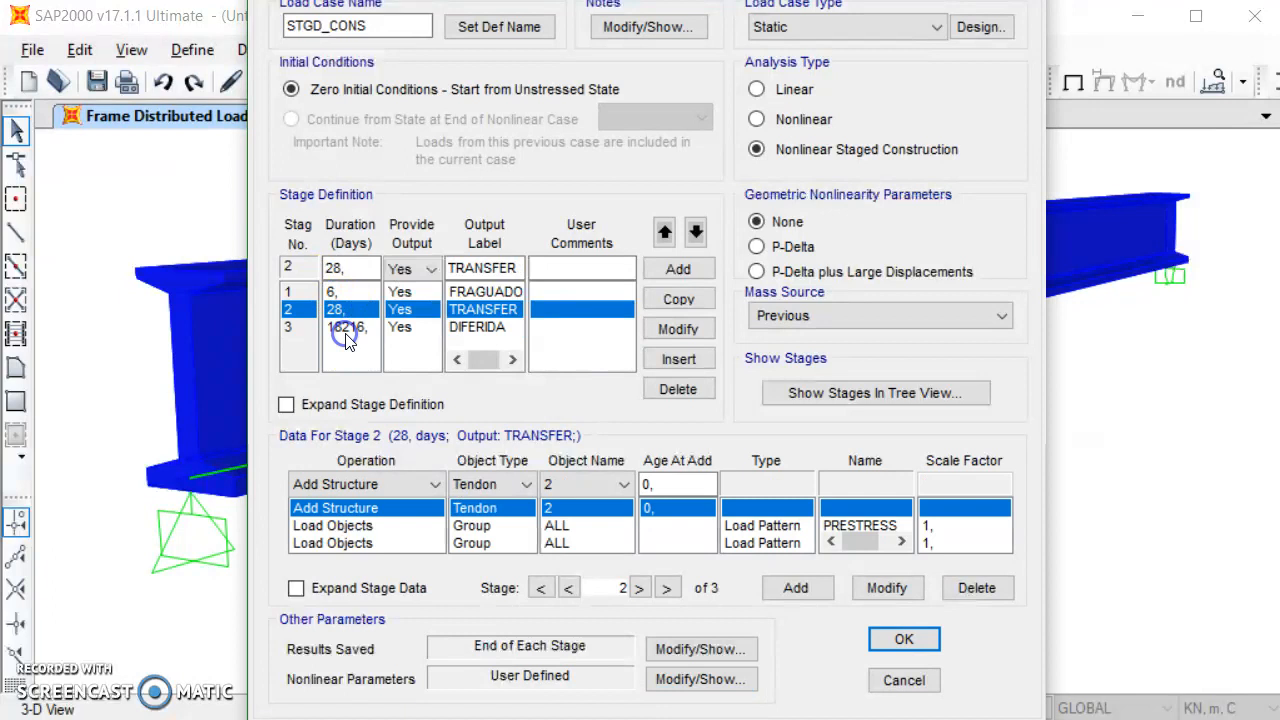
click(345, 330)
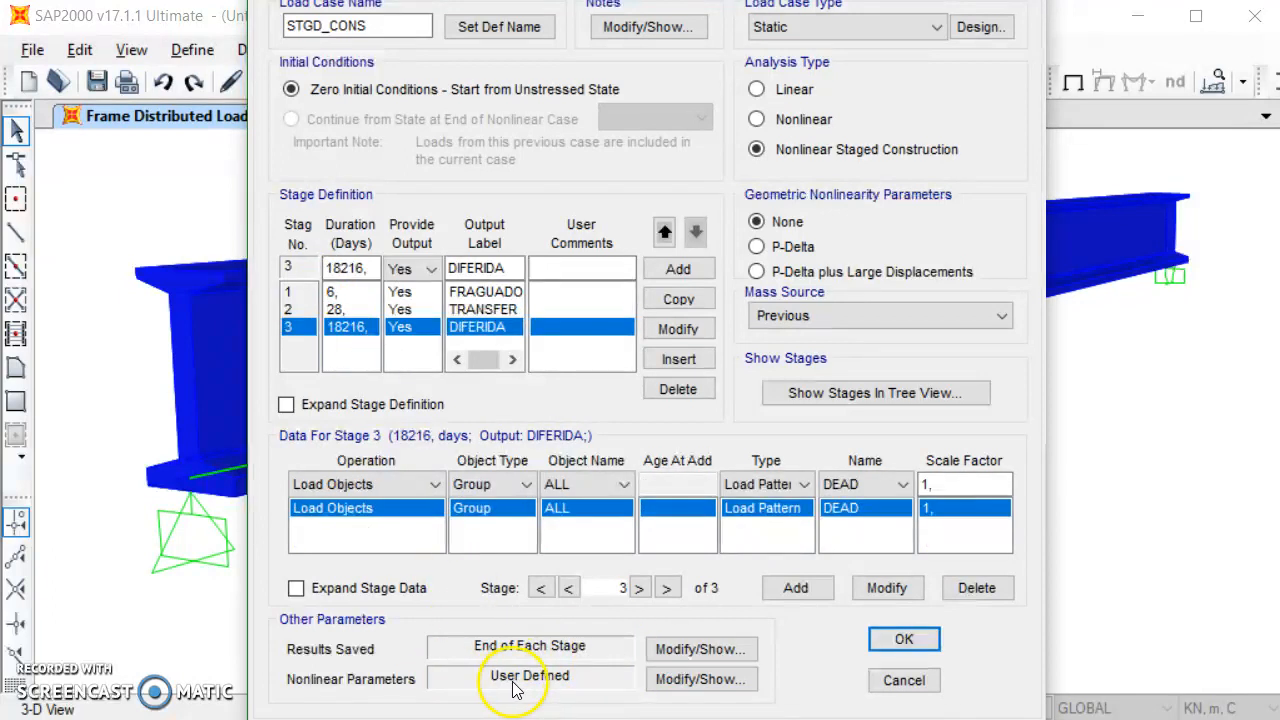
click(690, 681)
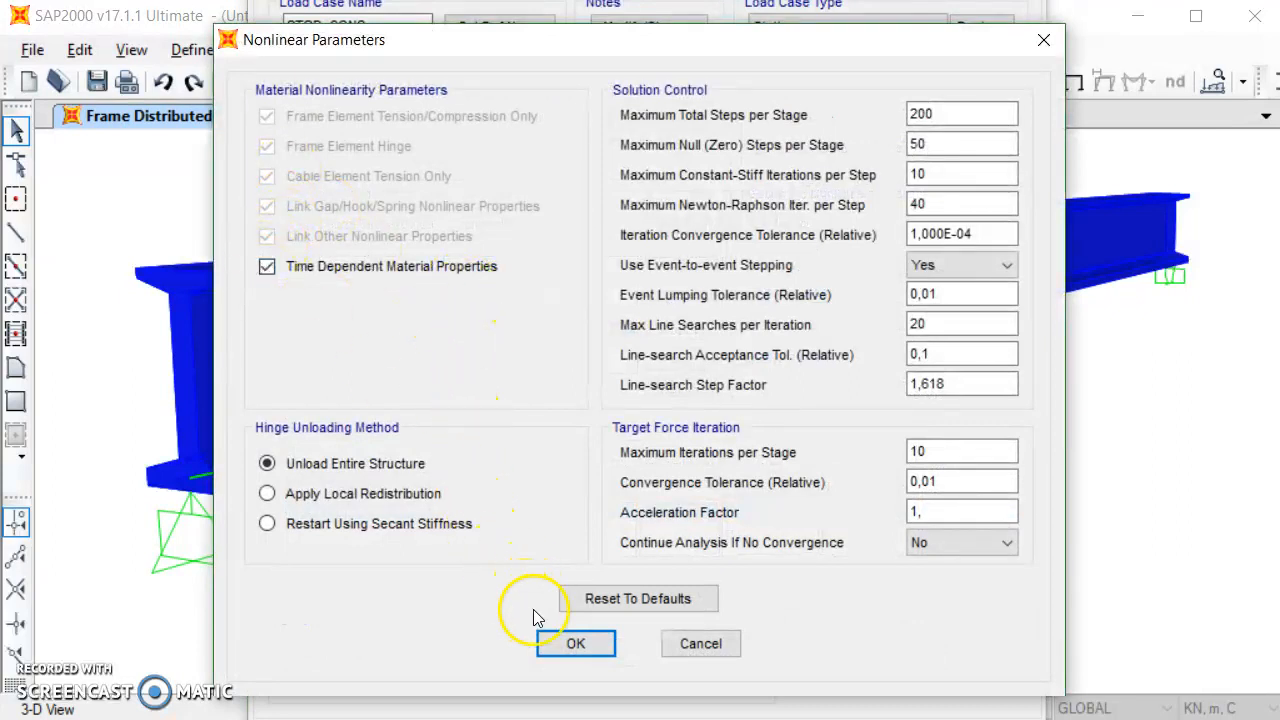
click(577, 644)
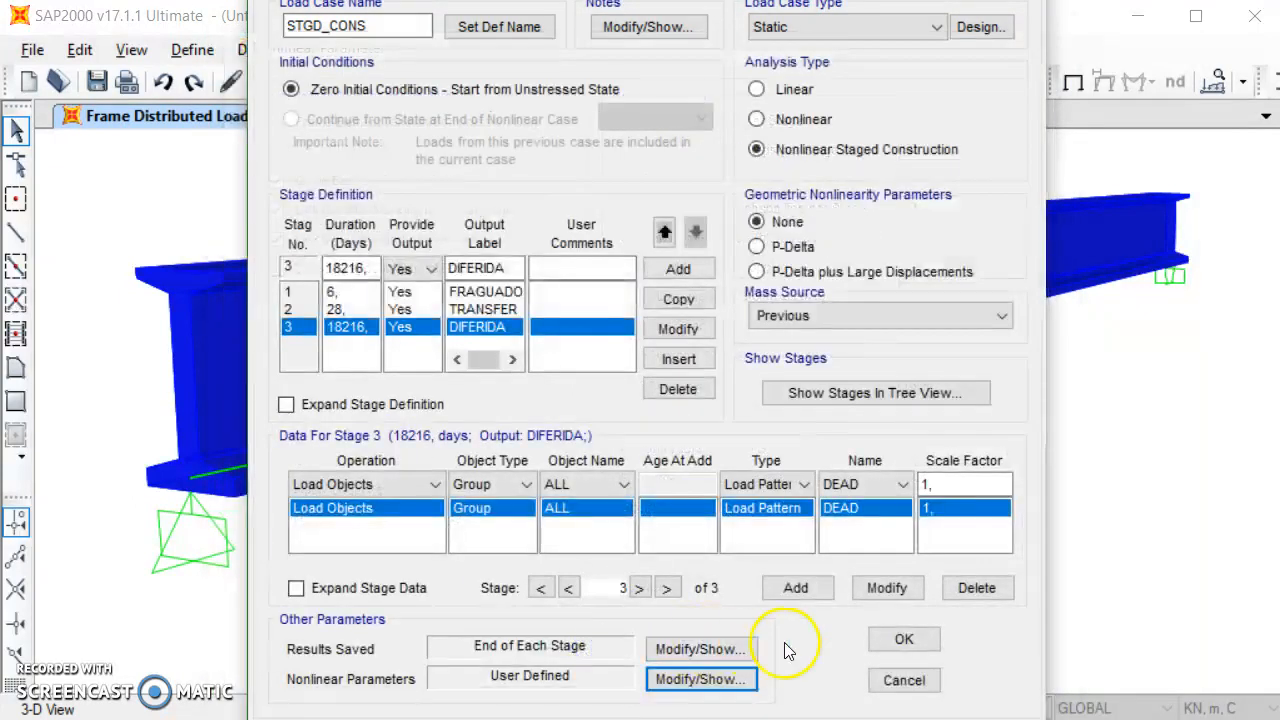
click(905, 641)
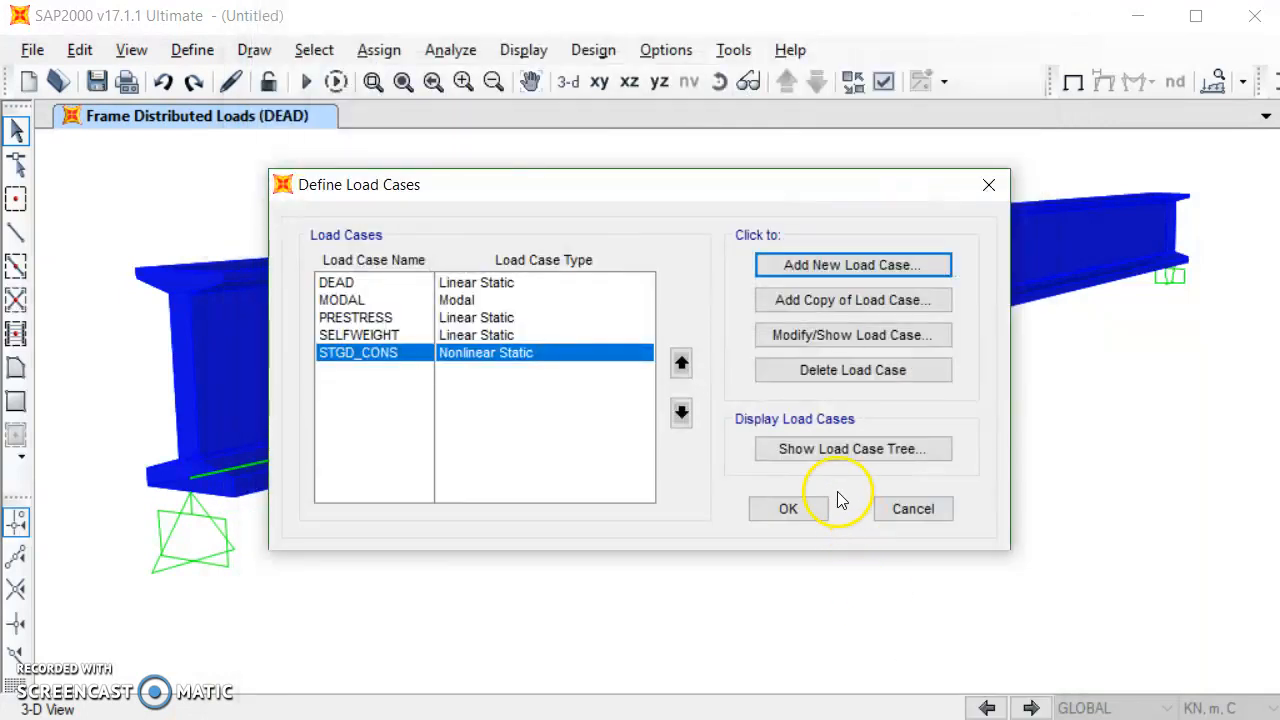
click(787, 510)
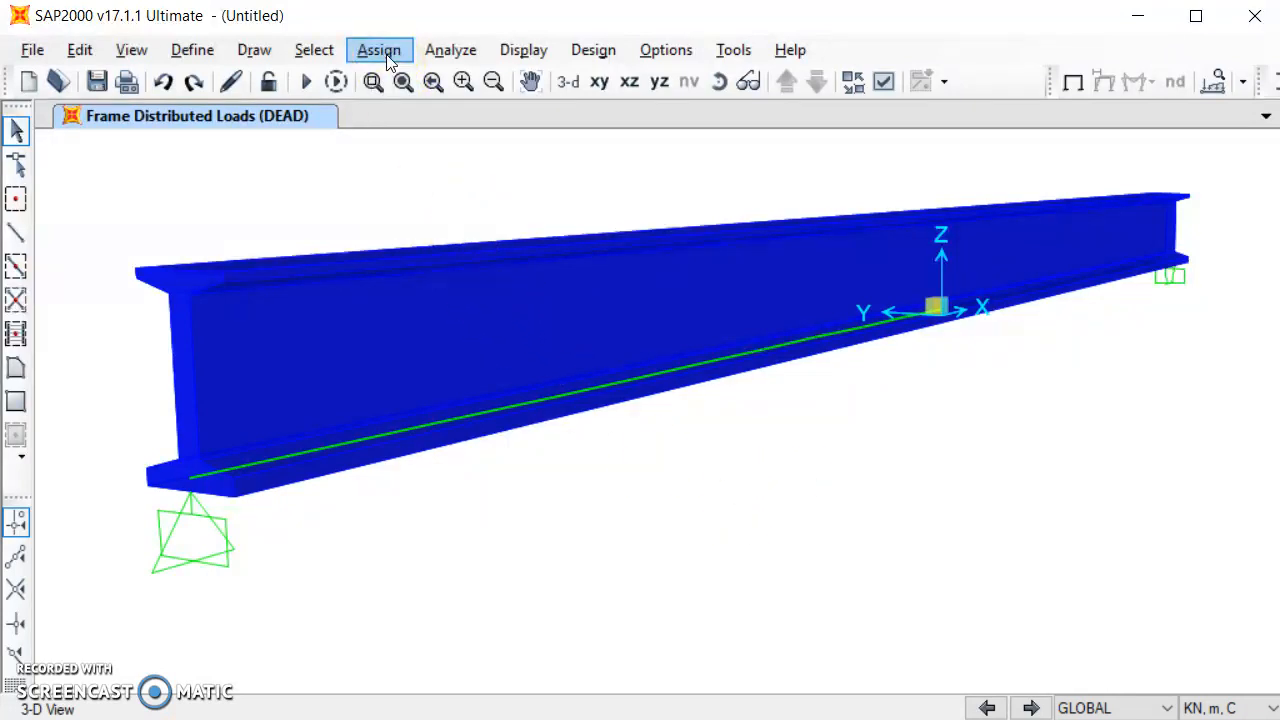
Set the analysis degrees of freedom to Plane Frame in the XZ plane.
click(452, 50)
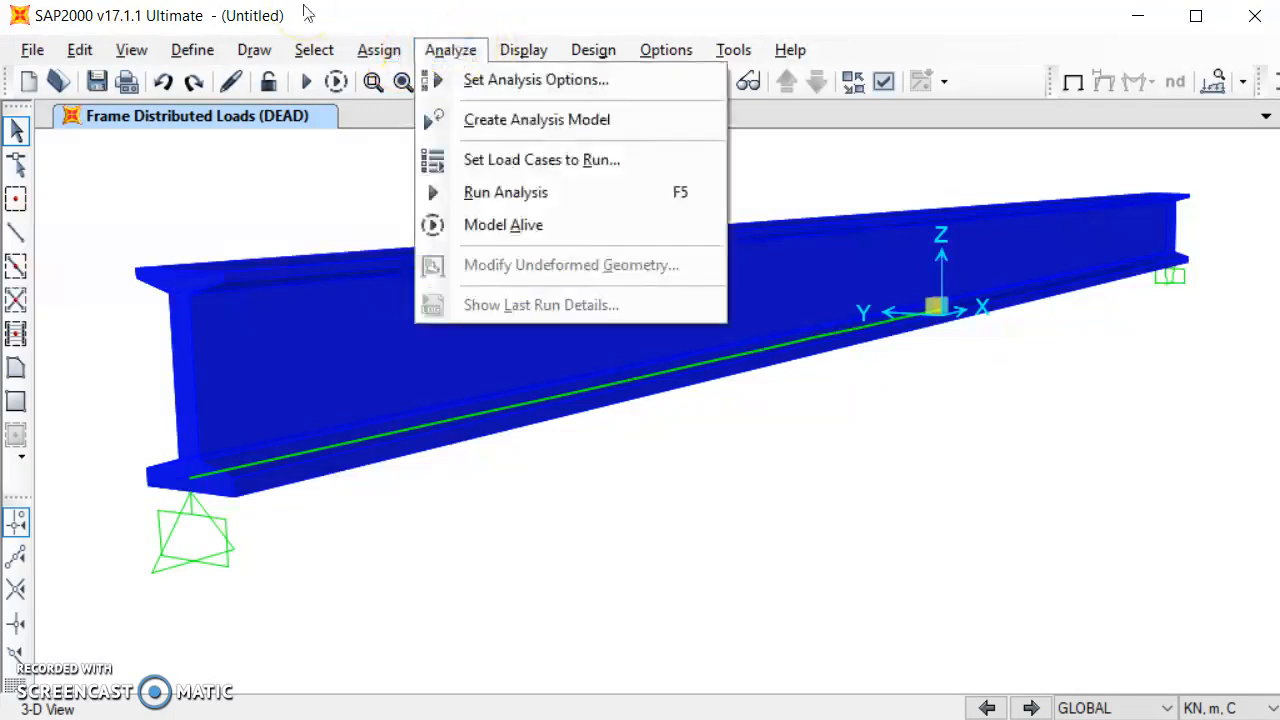
click(485, 81)
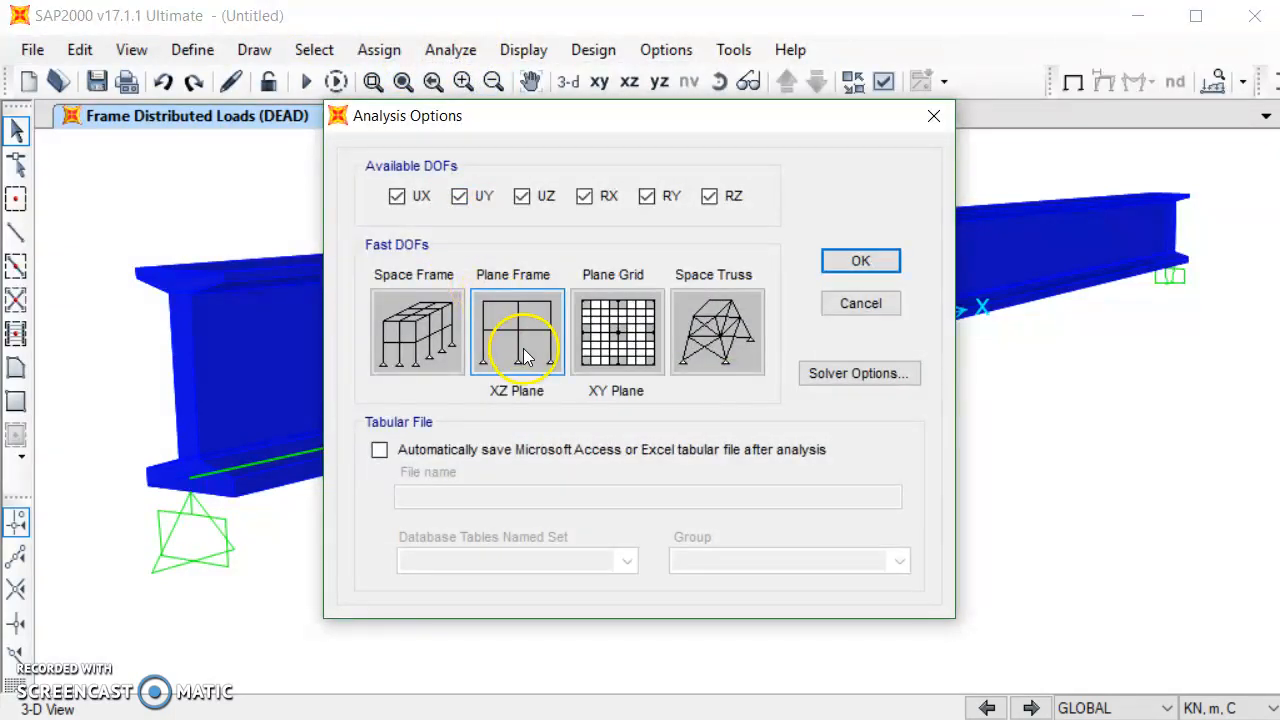
click(521, 345)
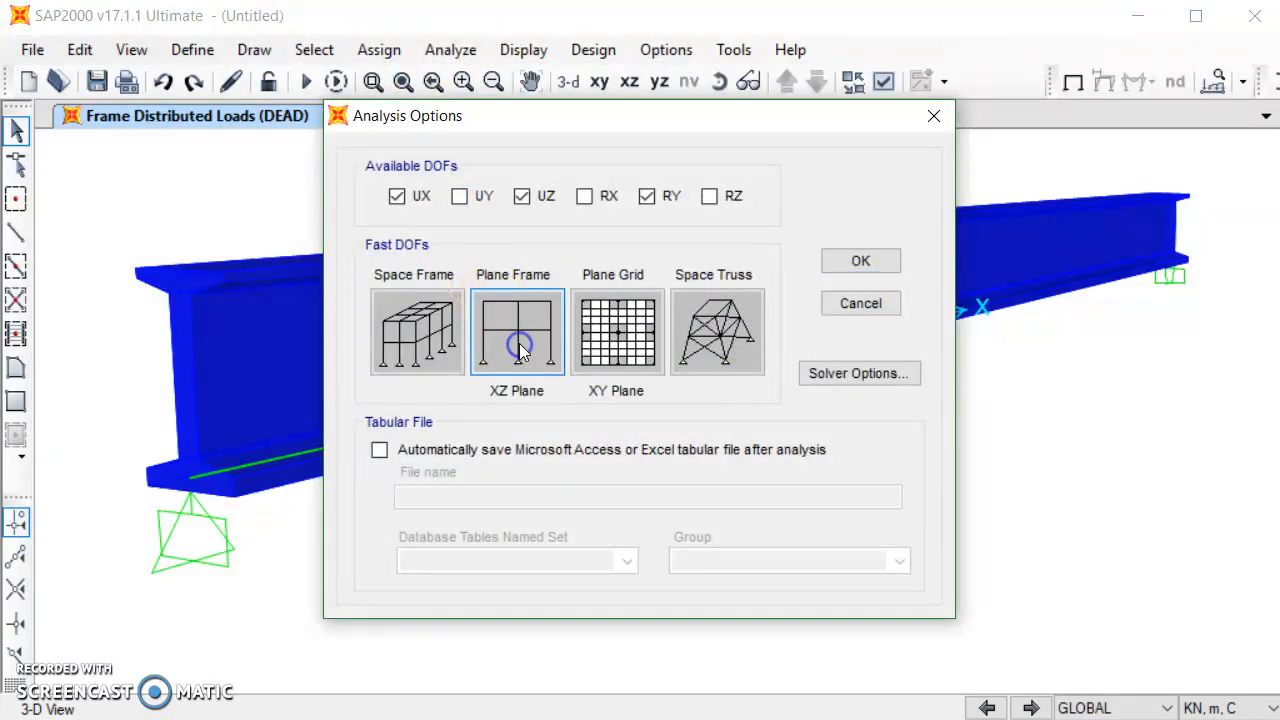
click(861, 261)
Run the analysis with the MODAL case set to Do Not Run, saving the model file as BEAM.
click(448, 50)
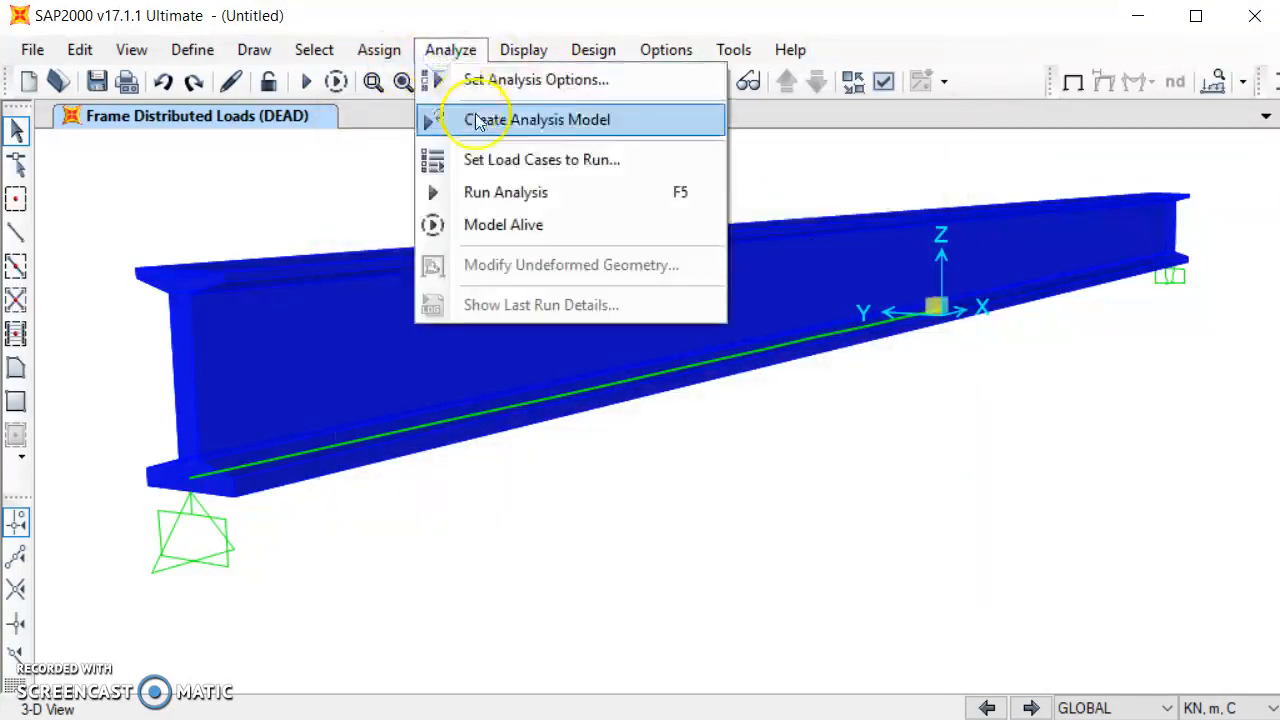
click(465, 192)
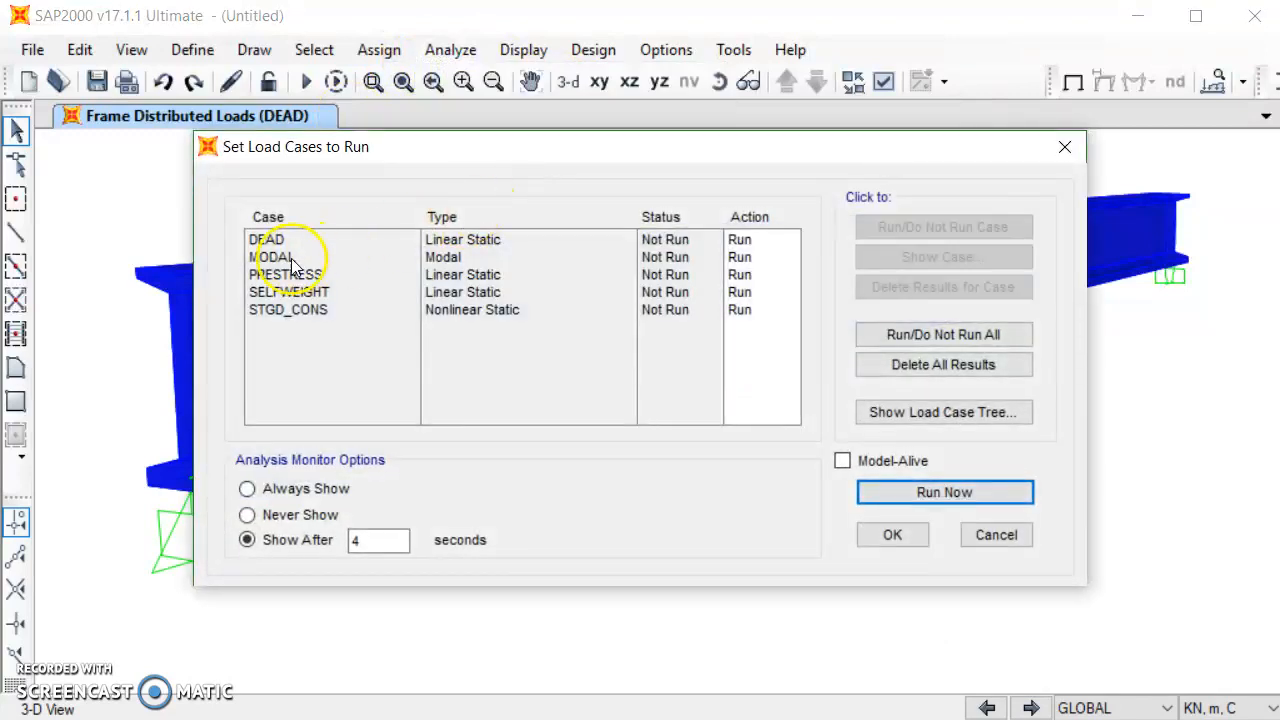
click(291, 258)
click(927, 230)
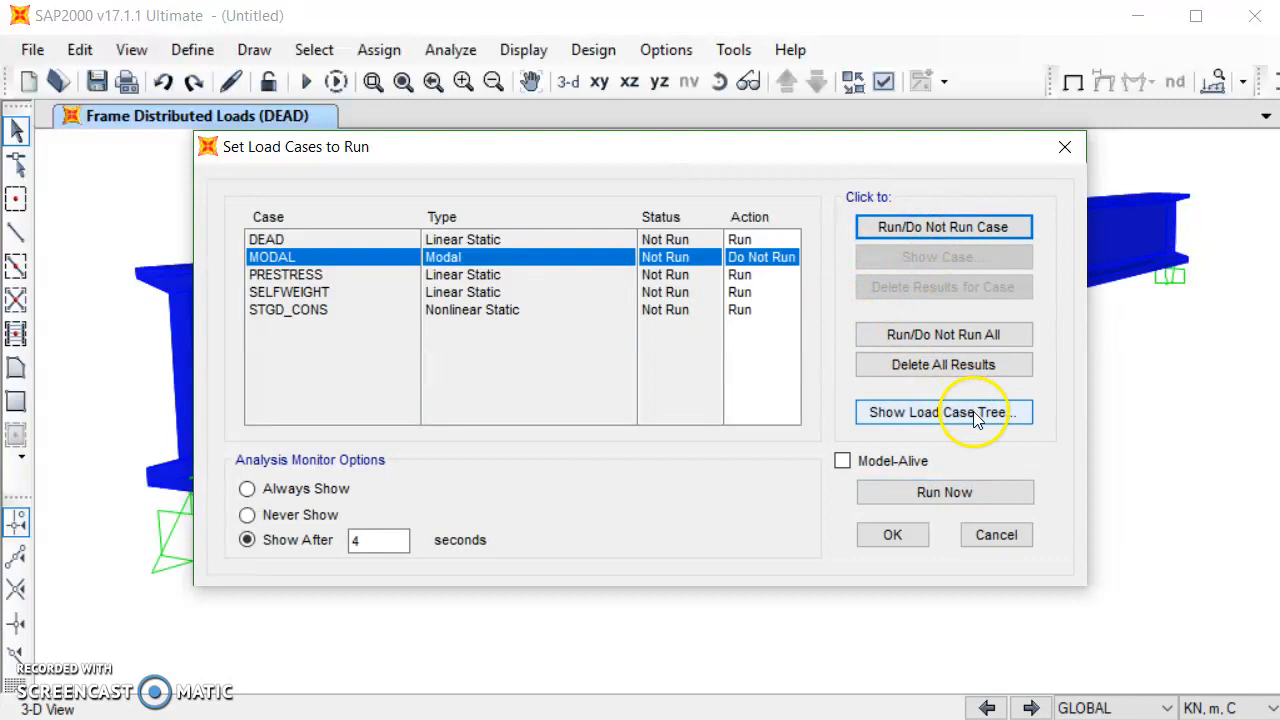
click(944, 493)
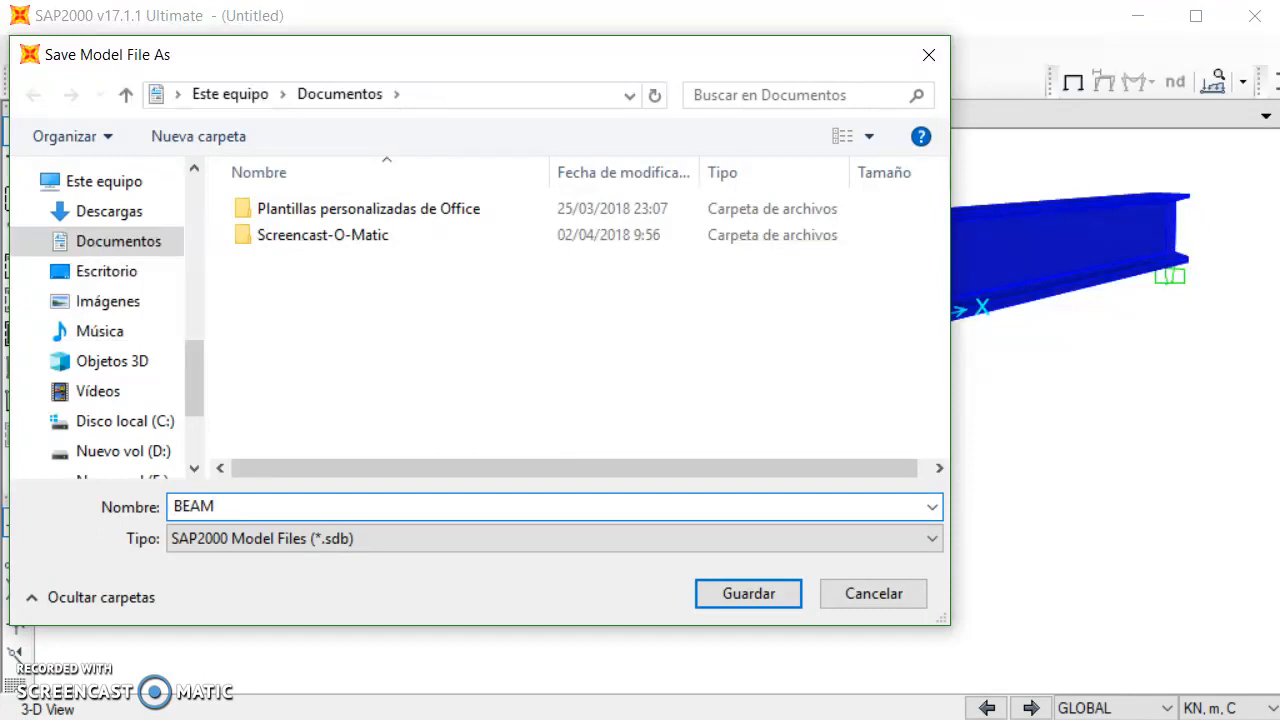
click(712, 591)
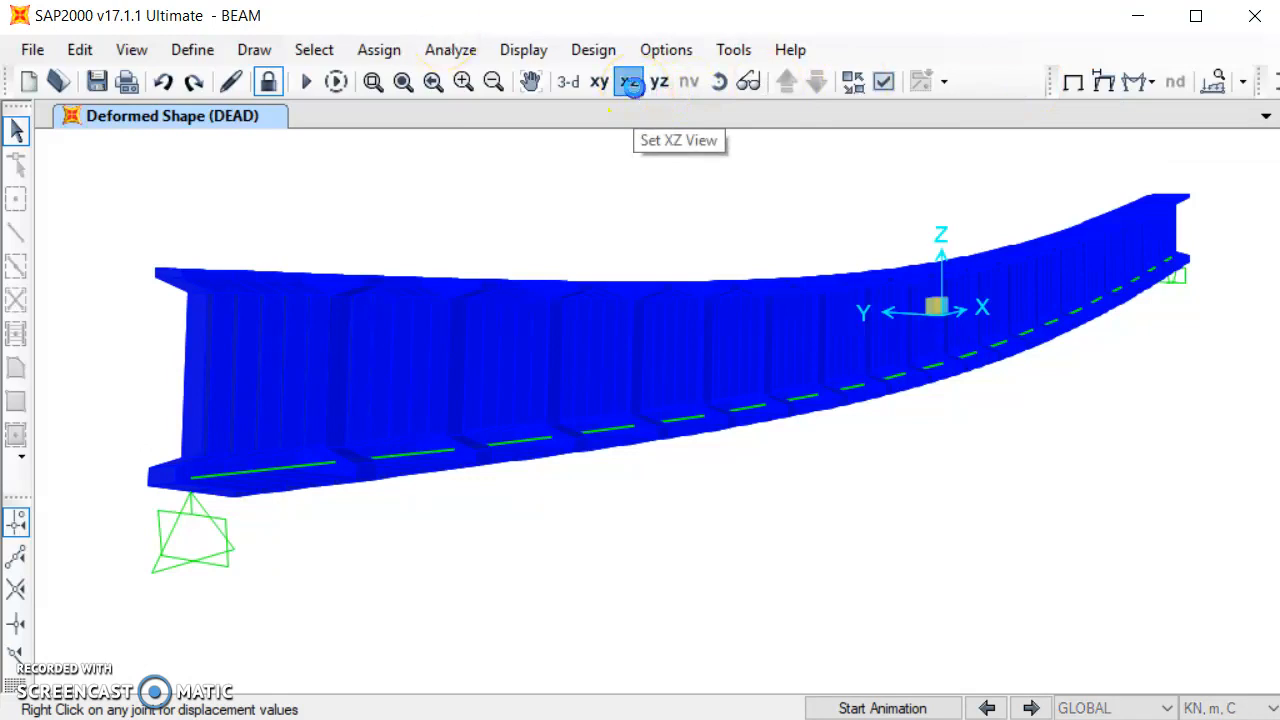
Display the deformed shape of load case STGD_CONS at step 1 in the XZ view.
click(630, 83)
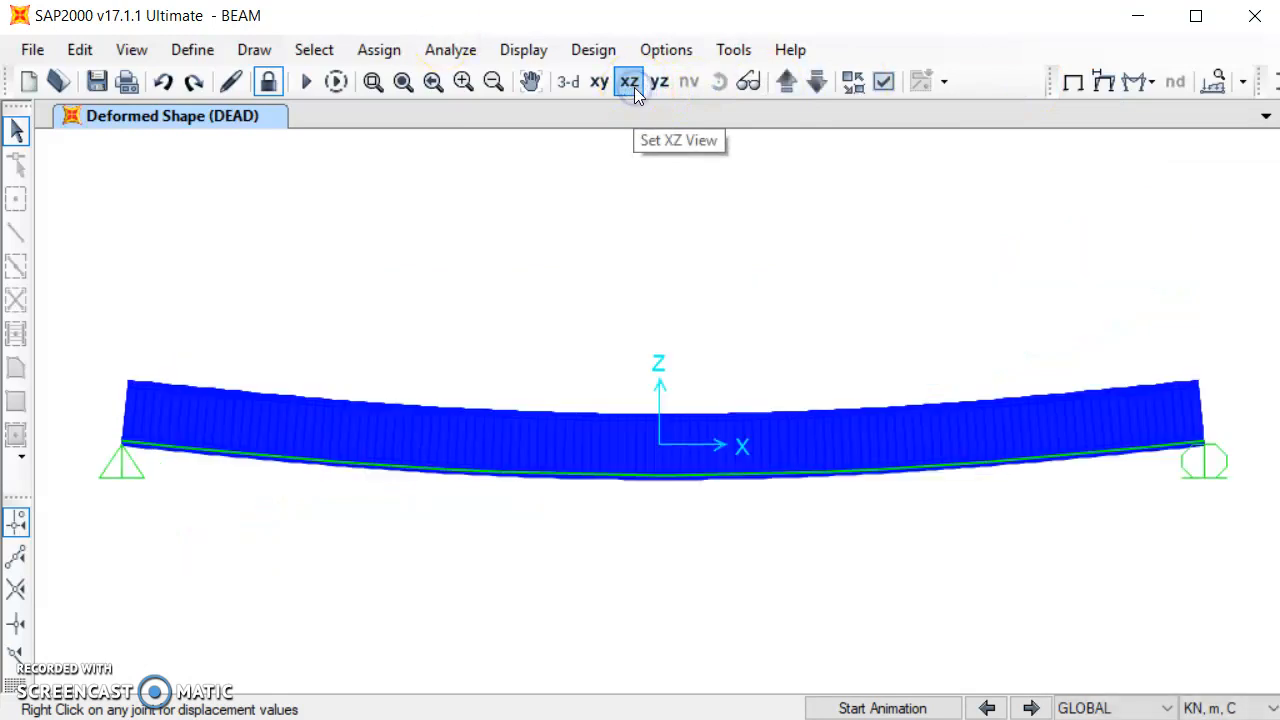
click(1103, 86)
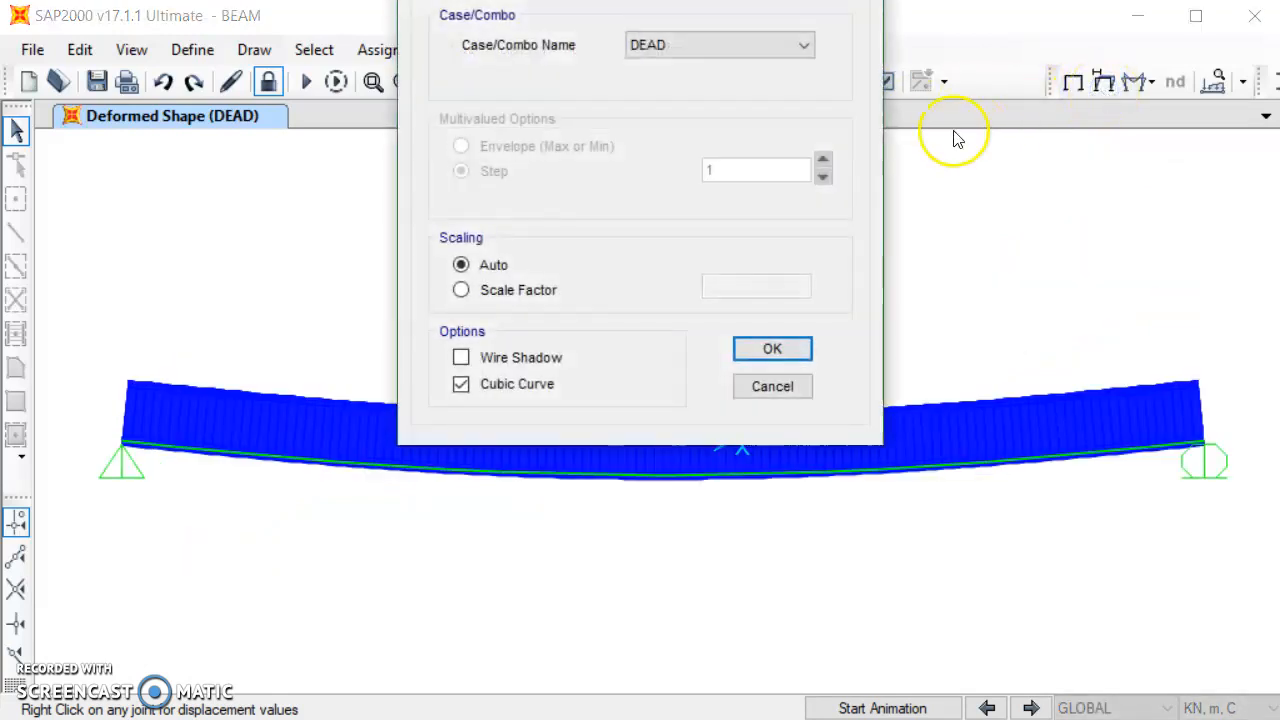
click(803, 45)
click(688, 121)
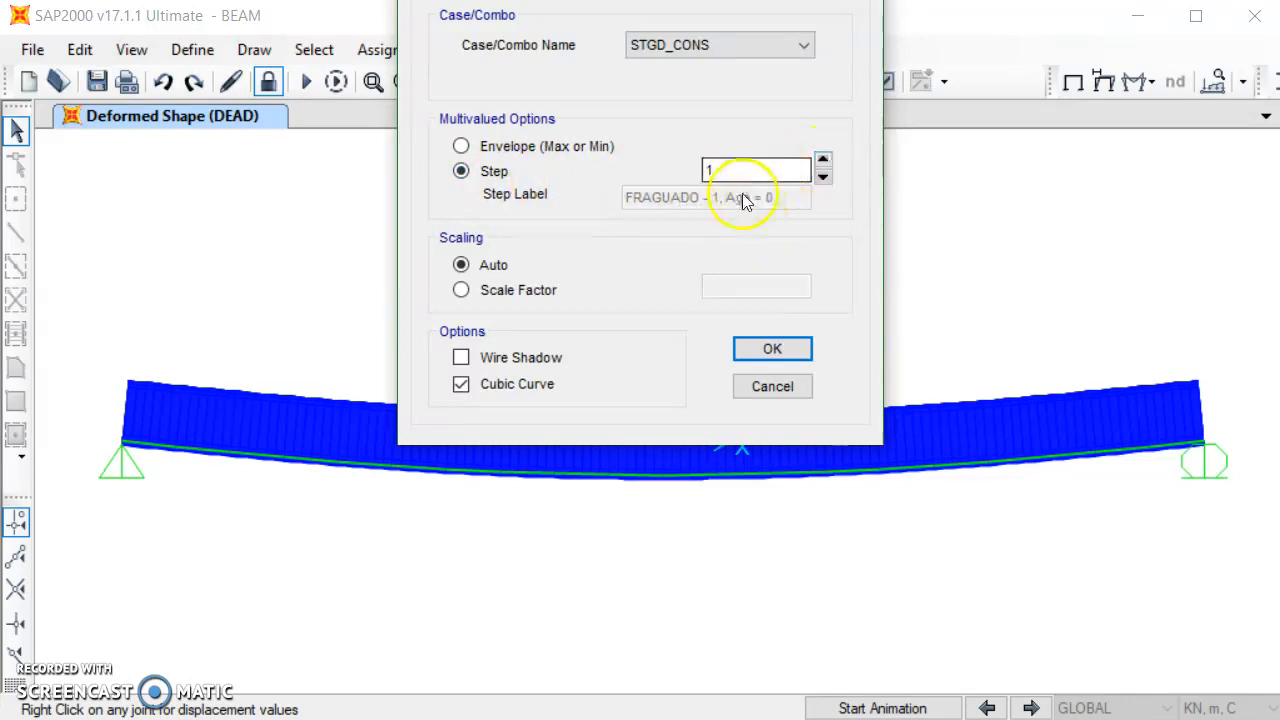
click(779, 348)
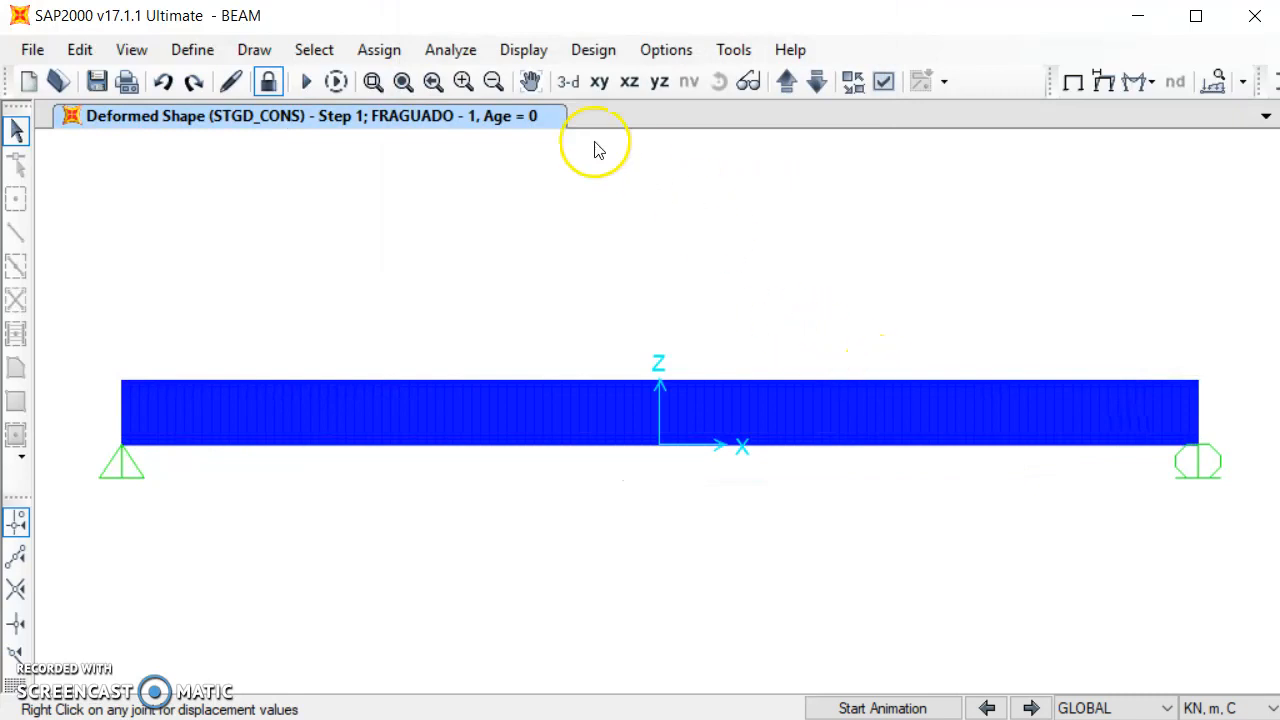
Set the units to N, mm, C and check the roller support's displacements at steps 1 and 2 of the deformed shape.
click(1228, 708)
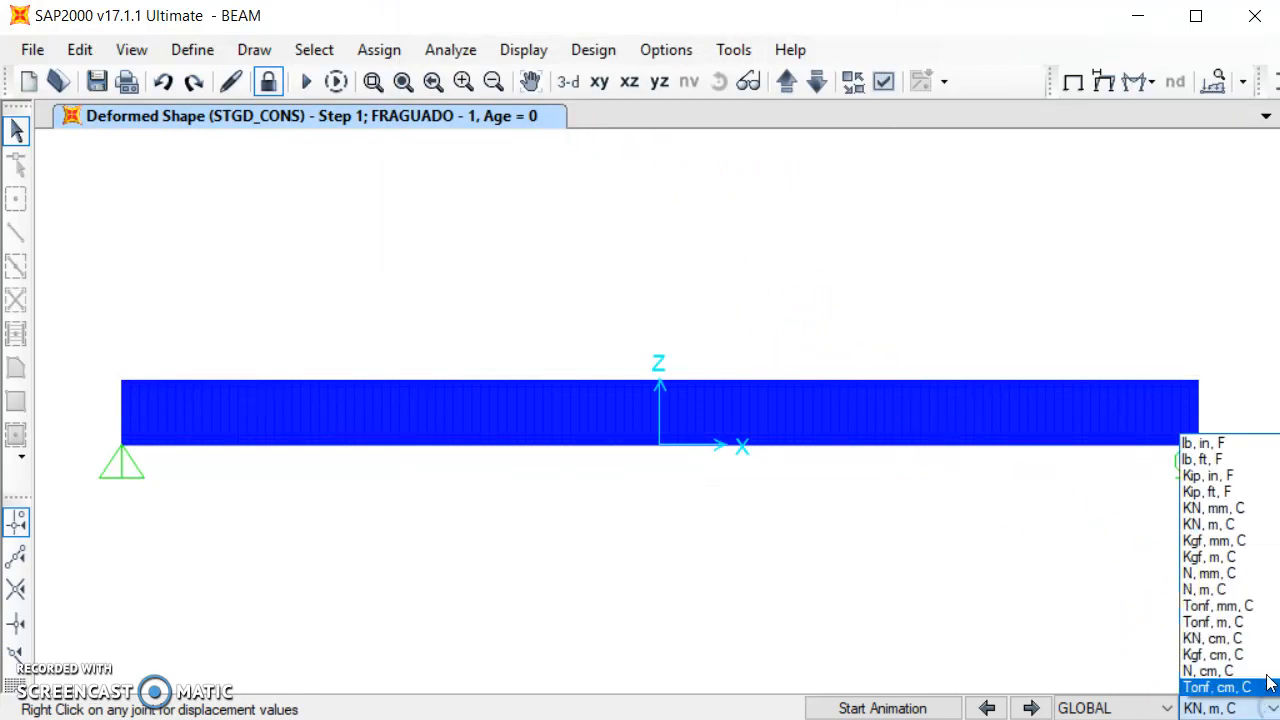
click(1226, 578)
right_click(1203, 452)
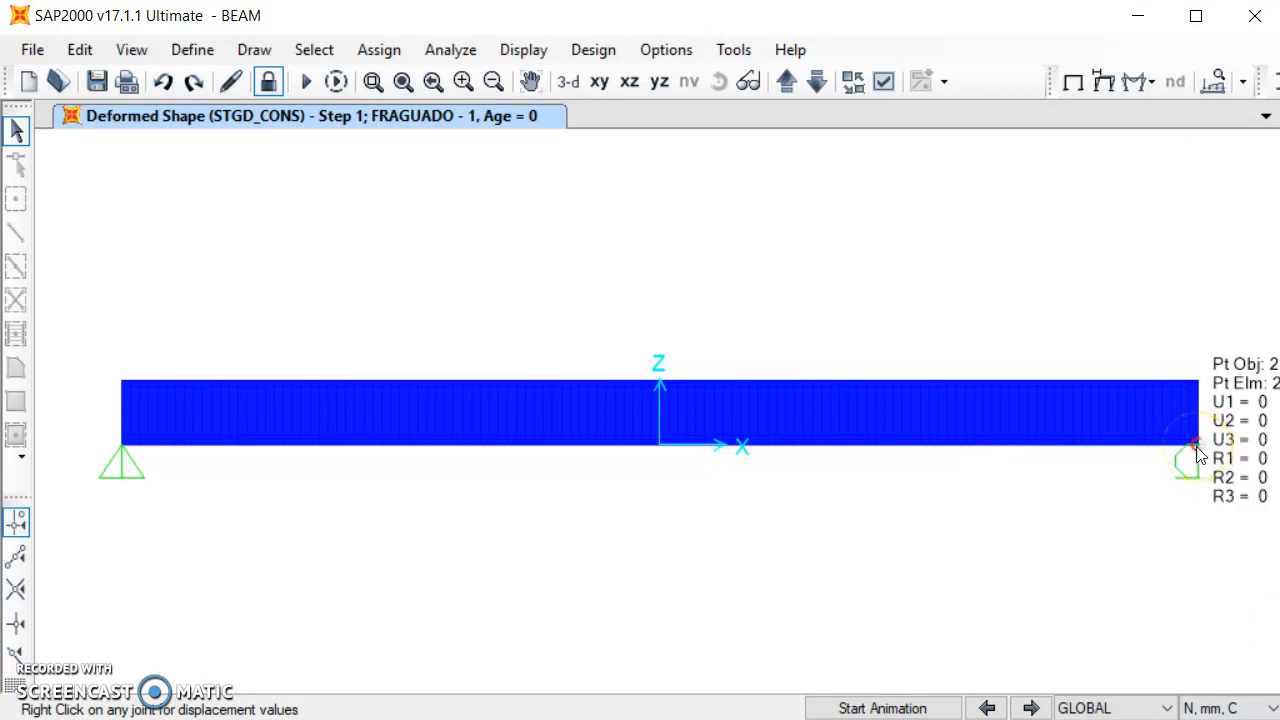
click(1031, 708)
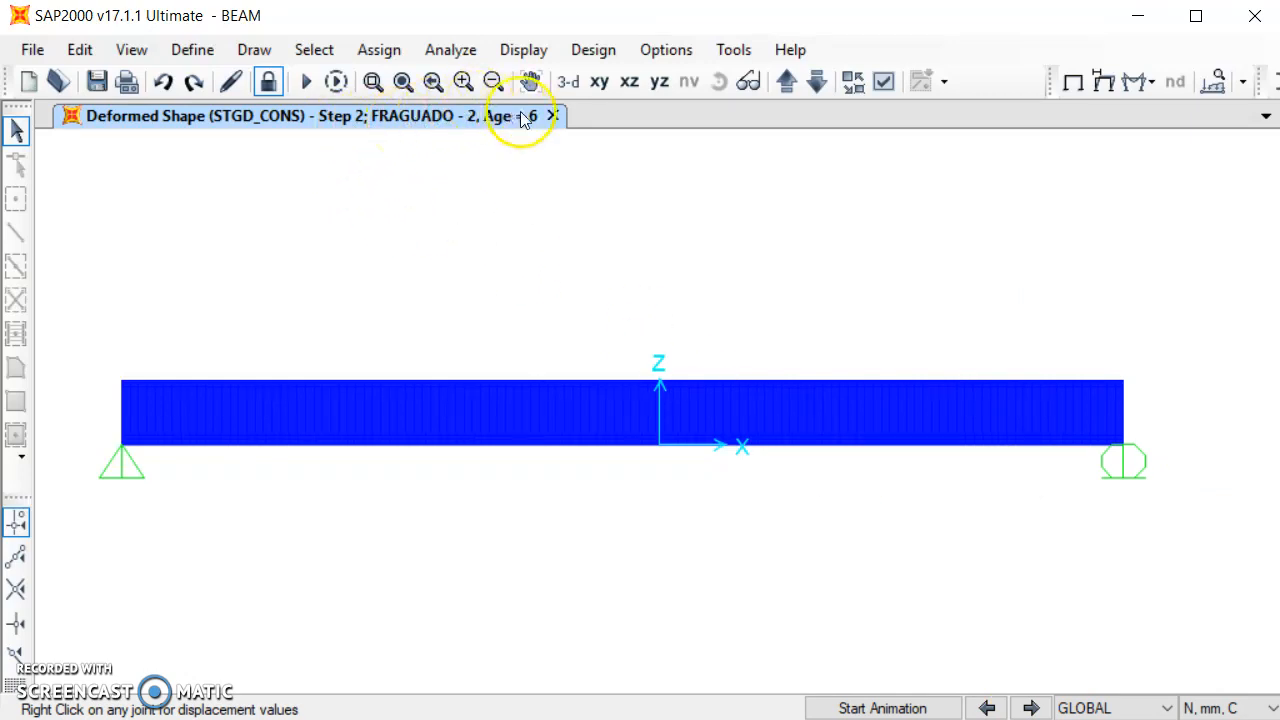
mouse_move(1124, 452)
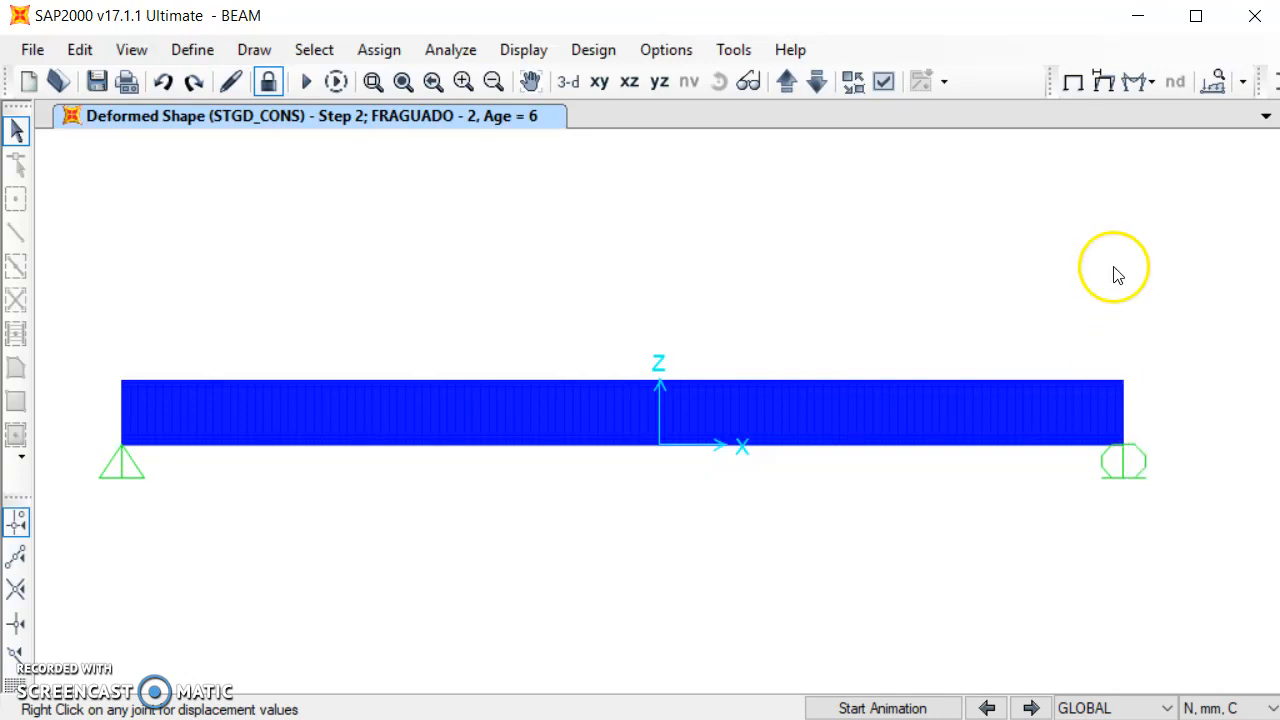
Advance the deformed shape through steps 3, 4 and 5, checking the midspan displacements at step 4.
click(1031, 708)
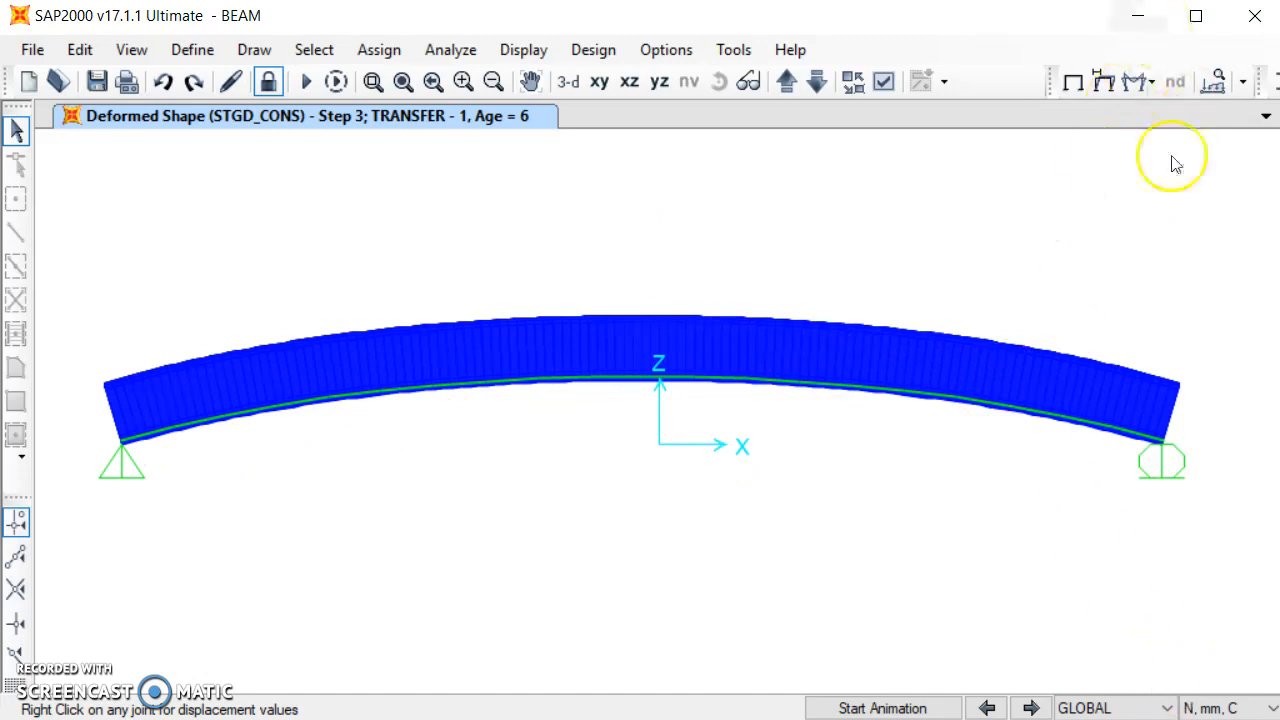
click(1031, 708)
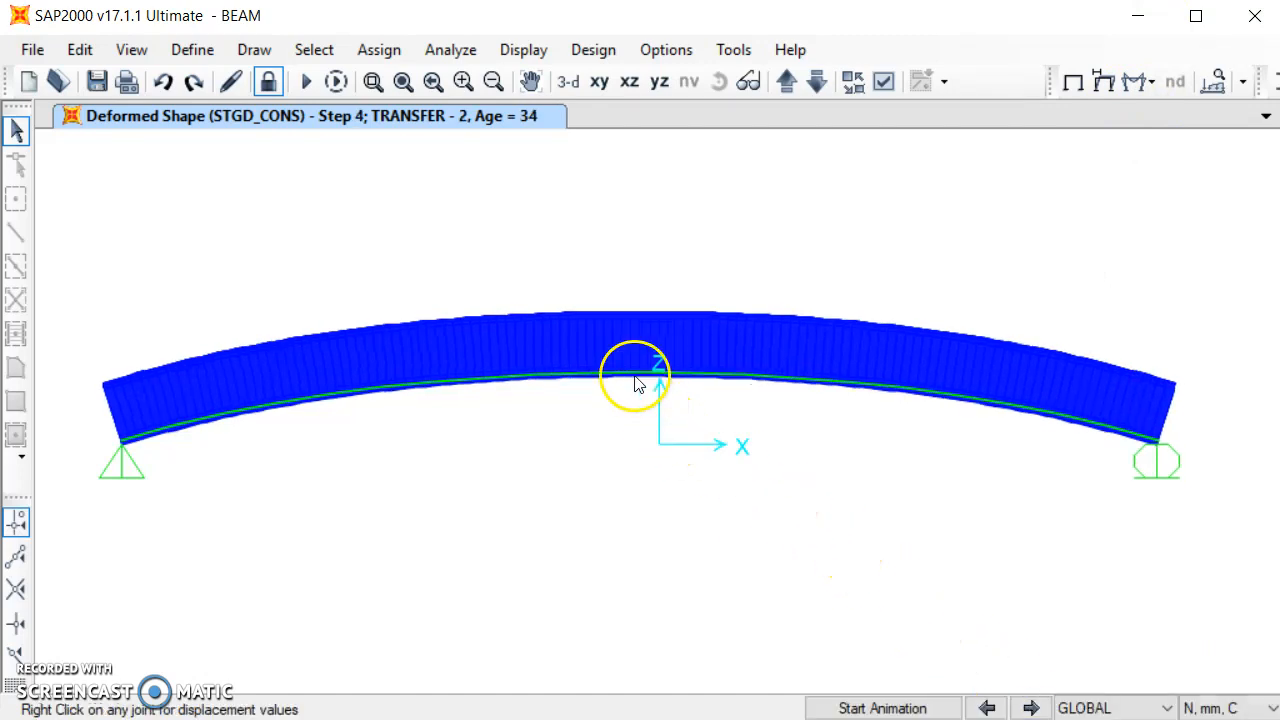
mouse_move(637, 375)
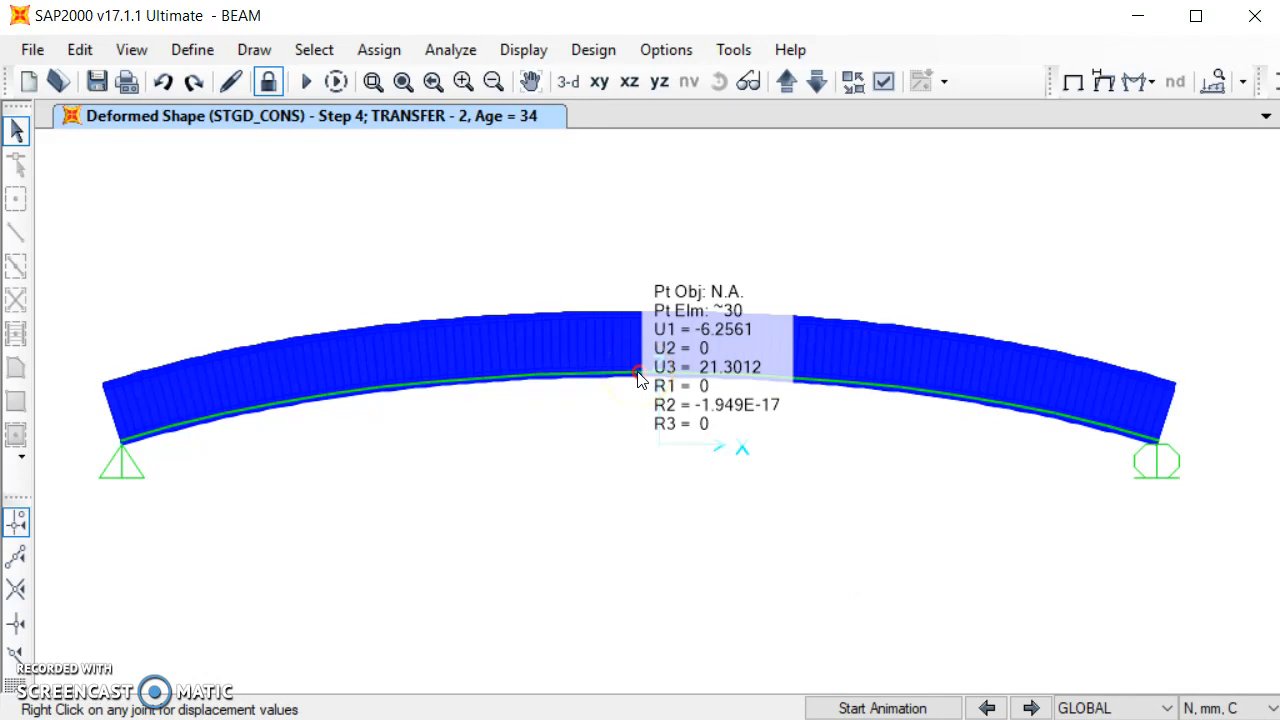
click(1031, 708)
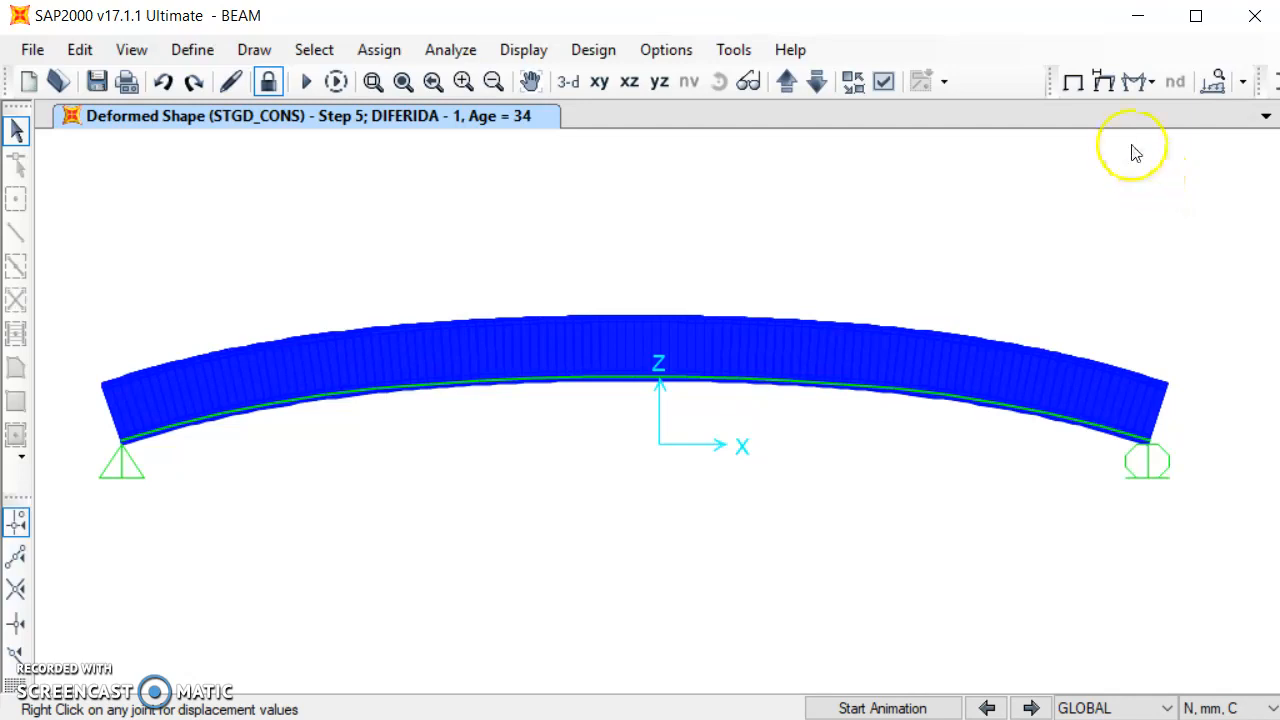
Display the frame axial force diagram for load case STGD_CONS at step 1 with automatic scaling and filled diagrams.
click(1142, 84)
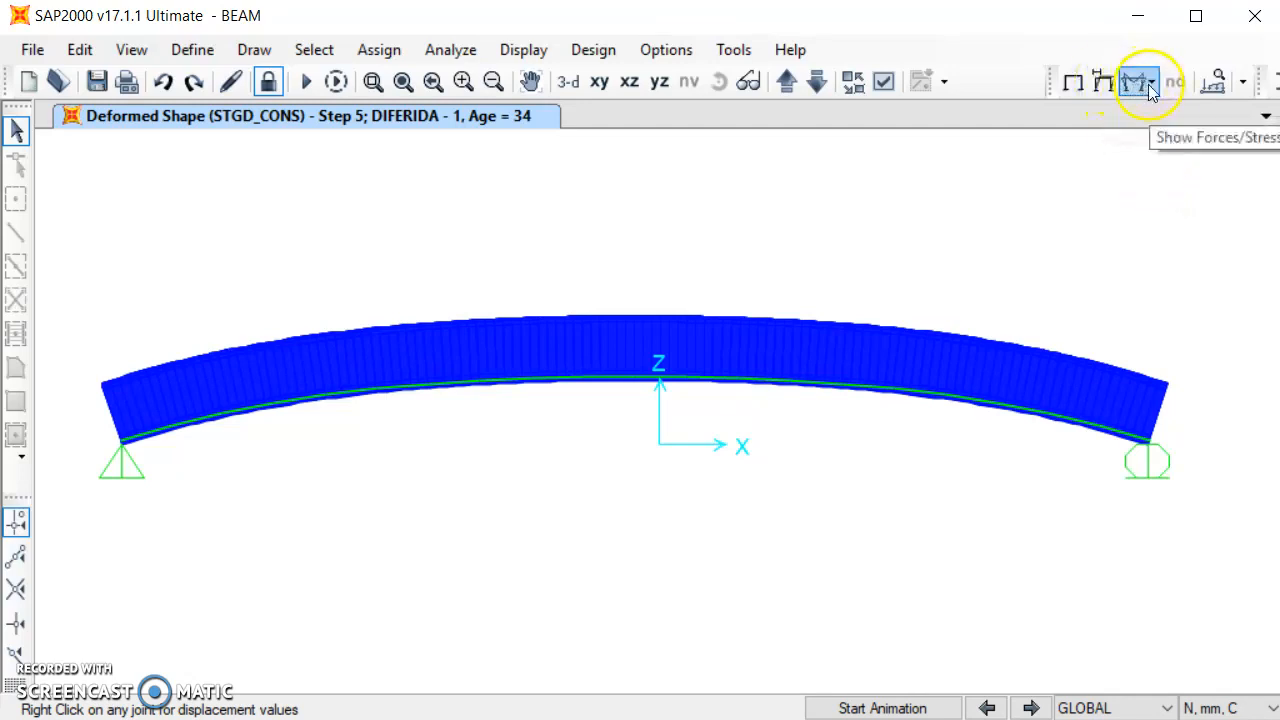
click(1150, 84)
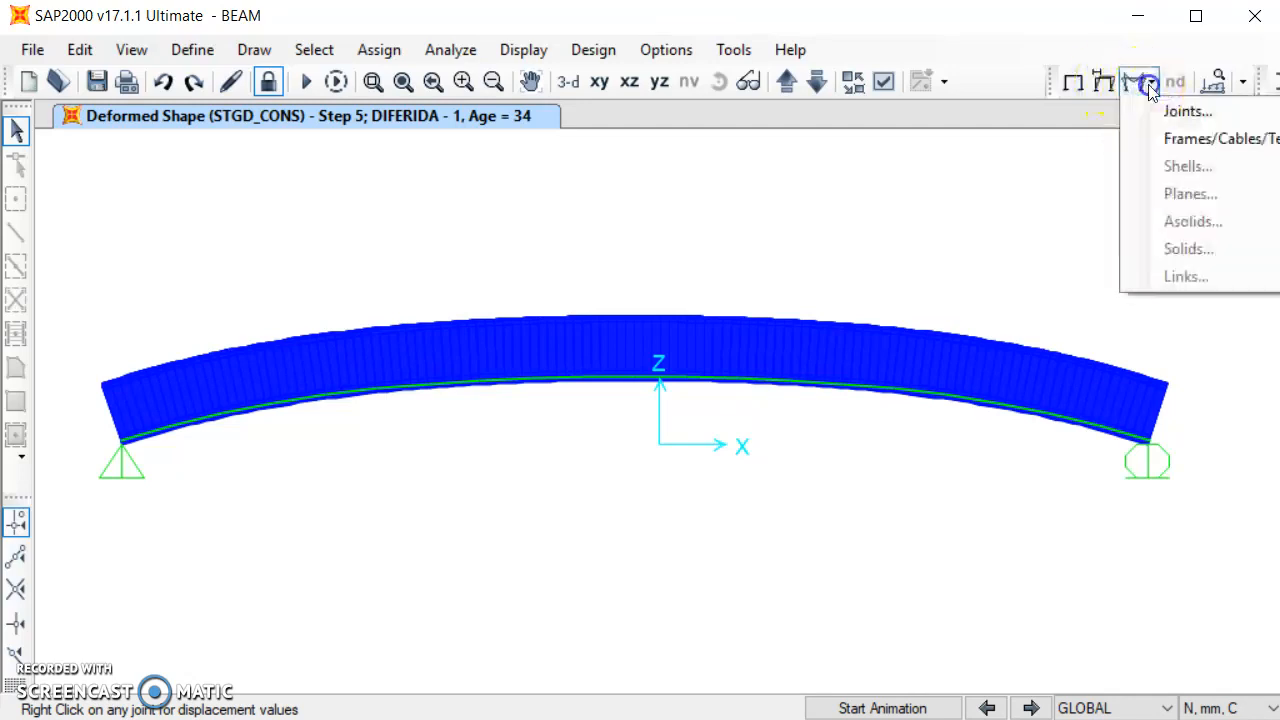
click(1176, 140)
click(783, 101)
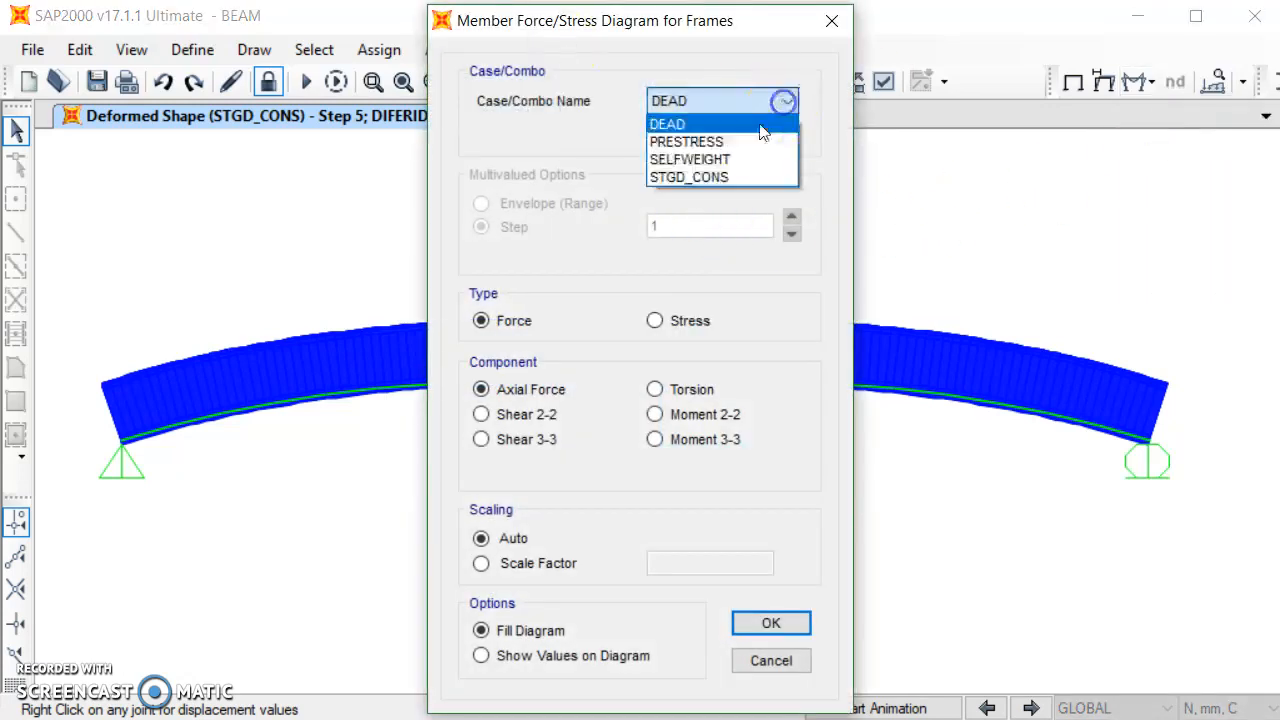
click(700, 177)
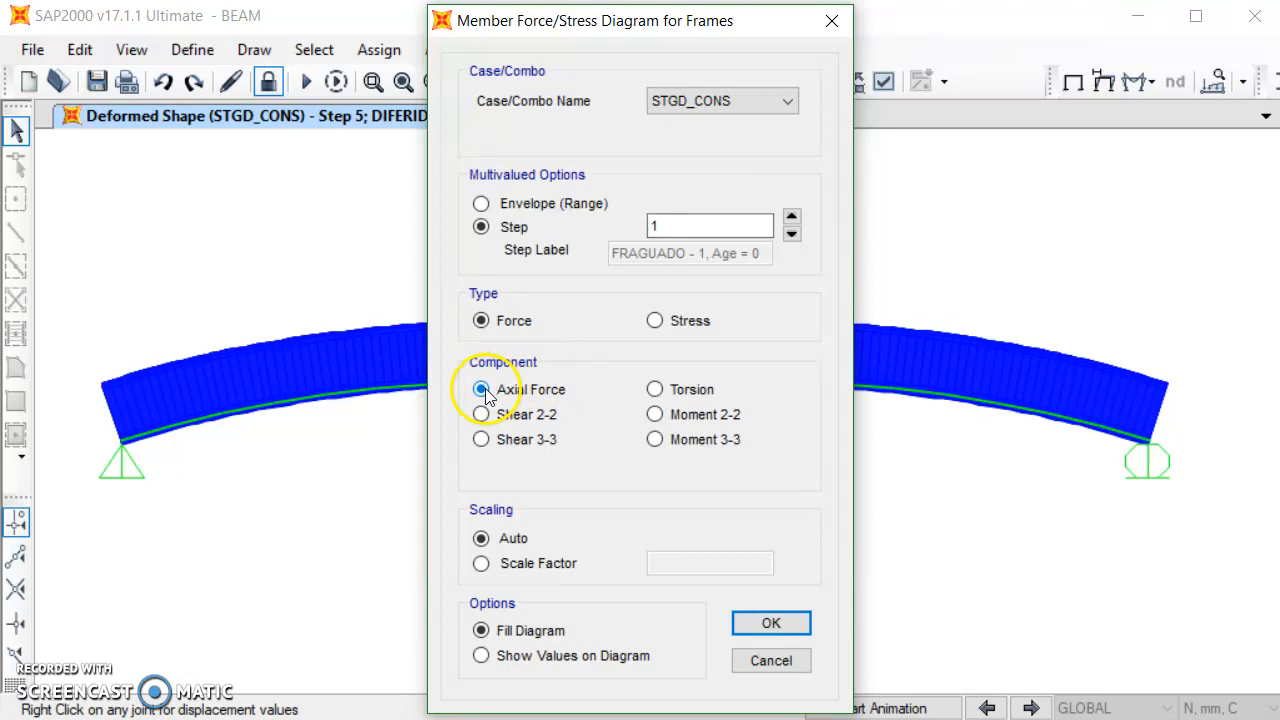
click(775, 623)
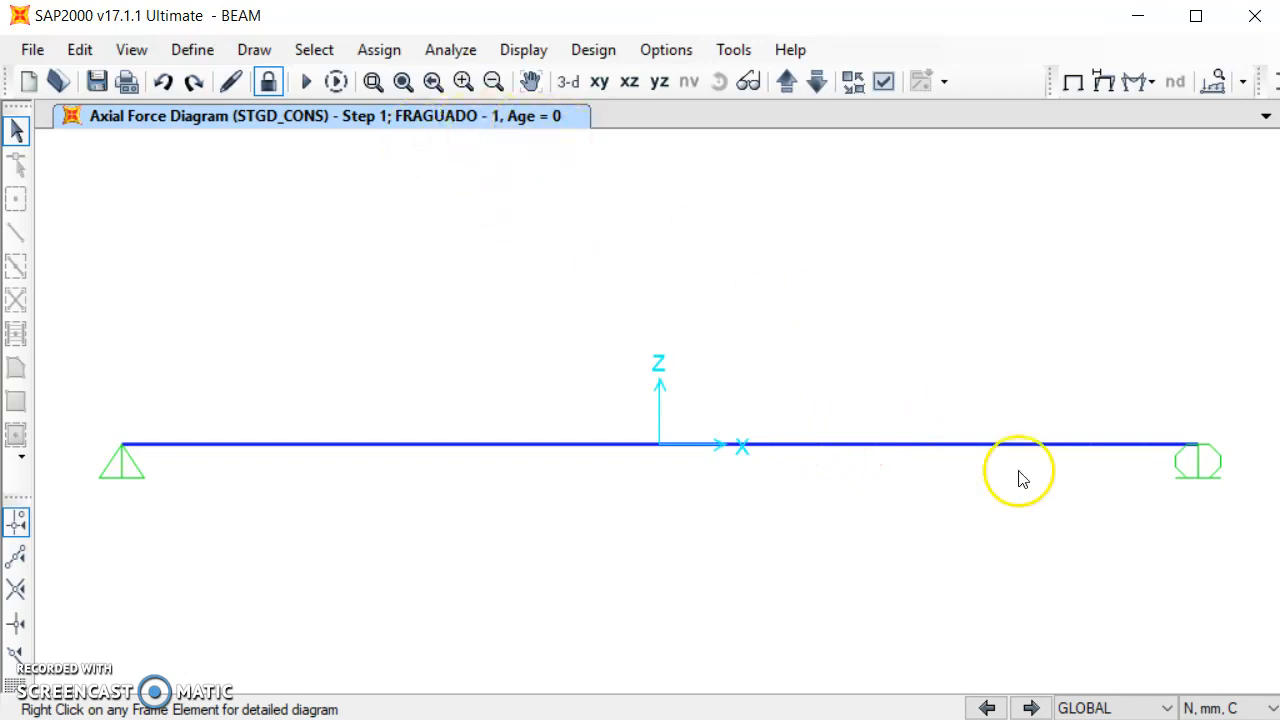
Advance the axial force diagram to step 3 (TRANSFER - 1) and set the units to KN, m, C.
click(1033, 708)
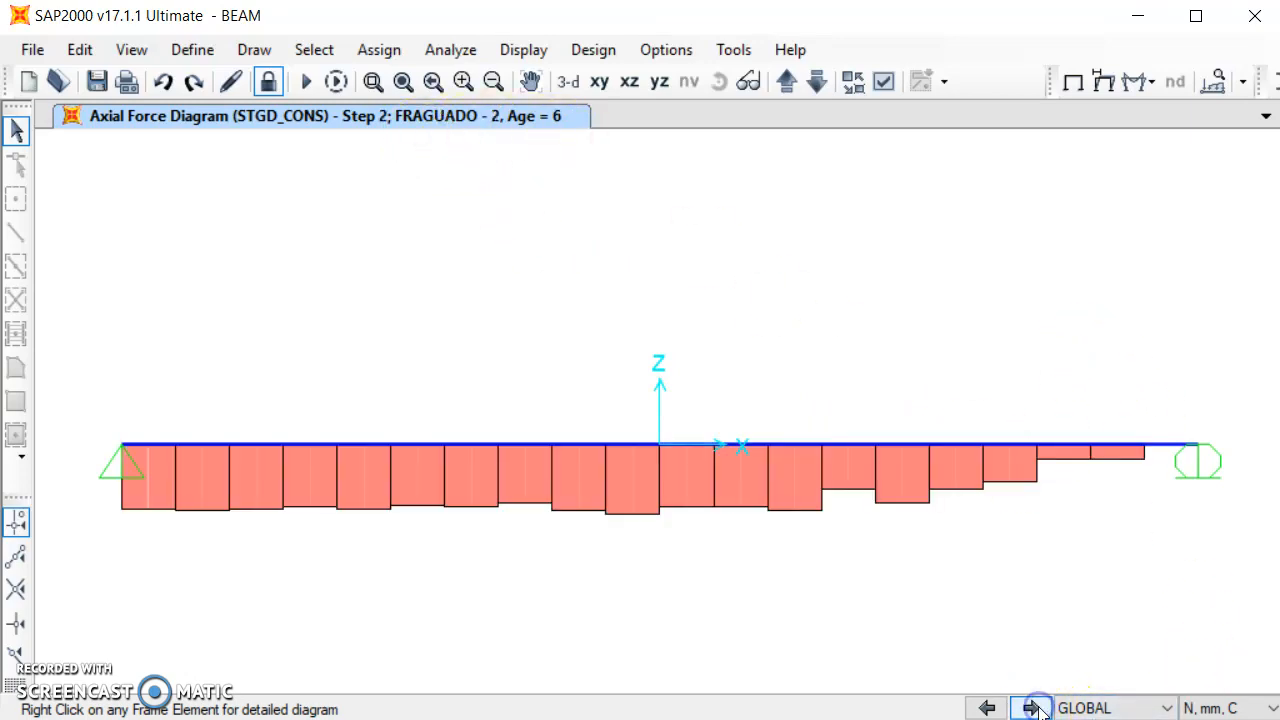
click(1033, 708)
mouse_move(663, 447)
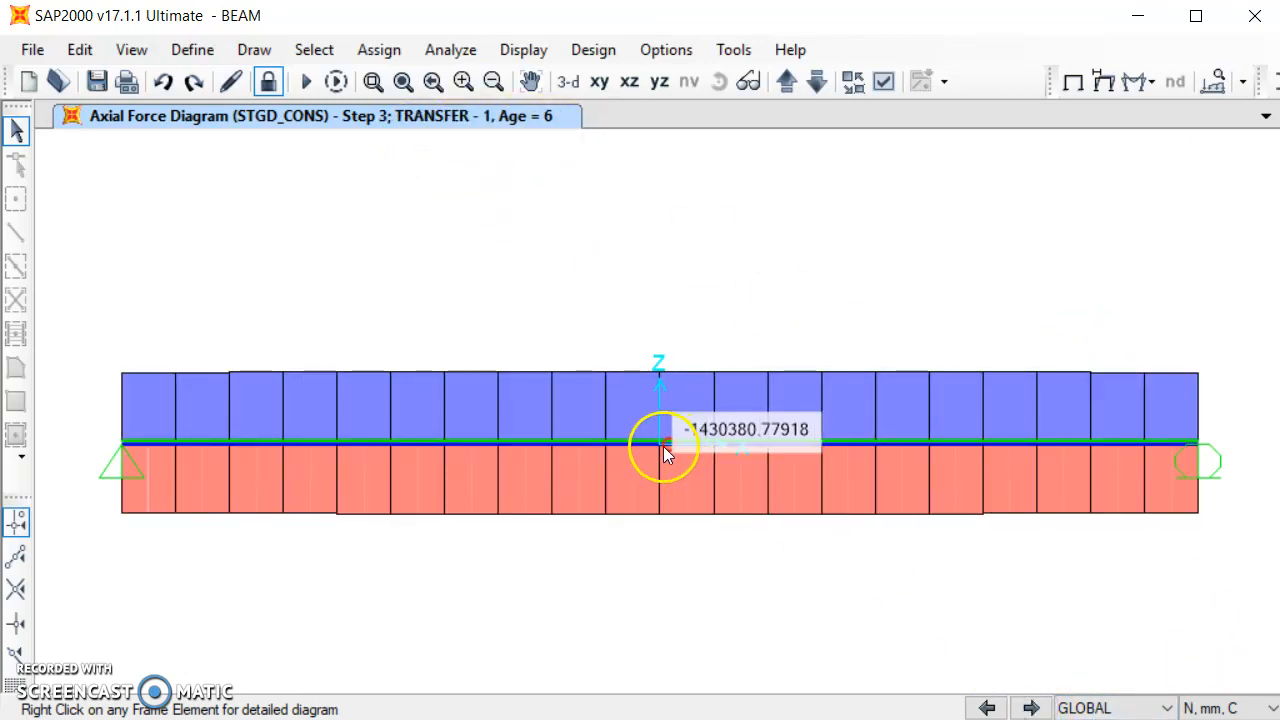
click(1270, 710)
click(1200, 523)
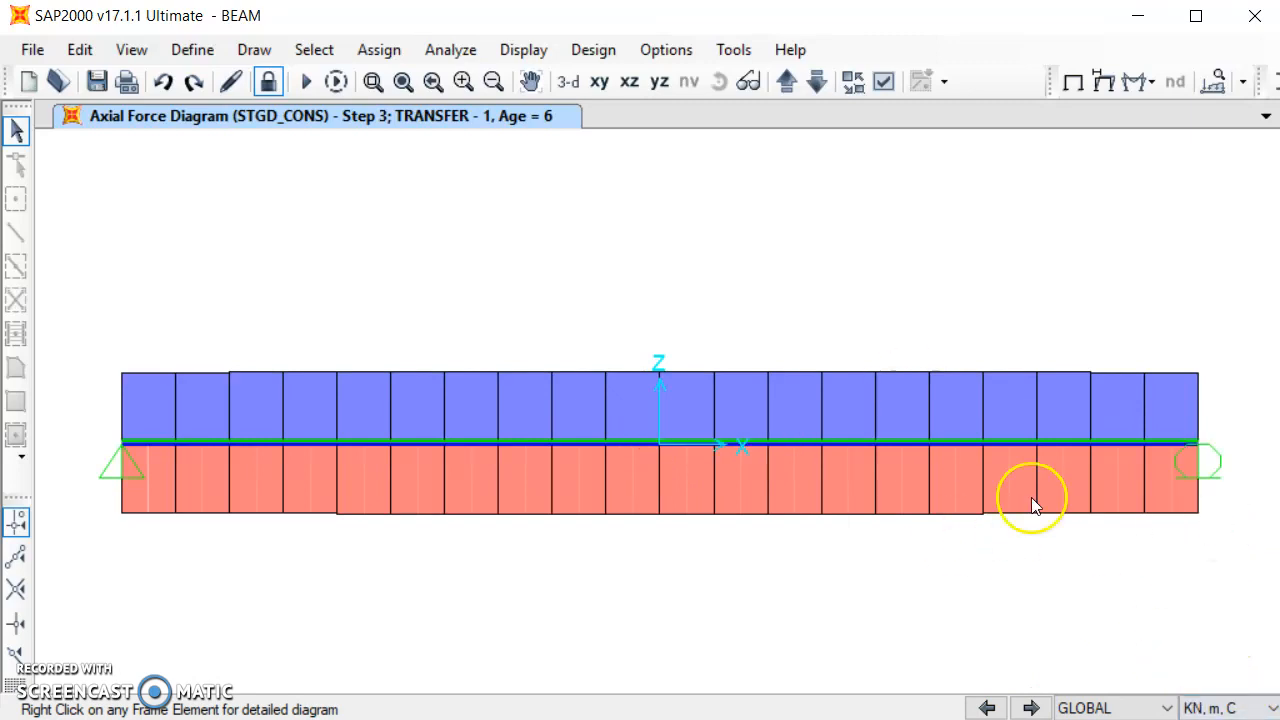
Read the beam's axial force at location 10 m in its detailed diagram, using the Scroll for Values option.
mouse_move(643, 455)
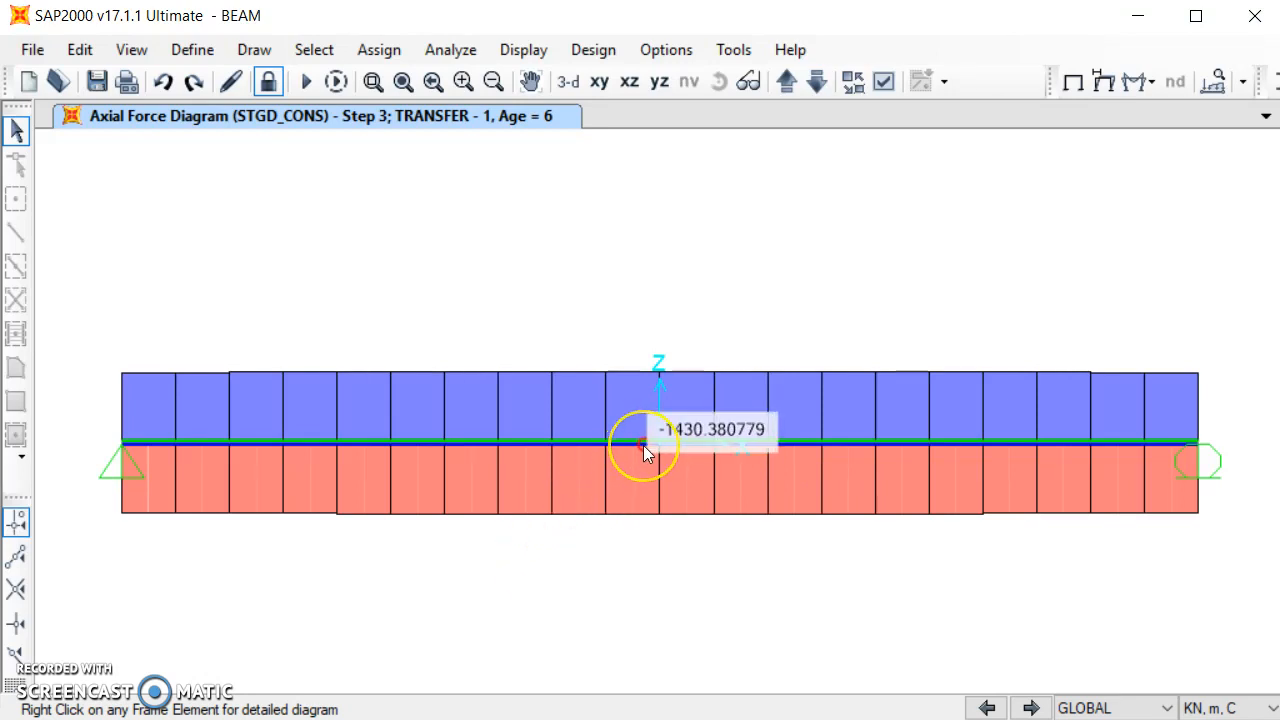
right_click(643, 445)
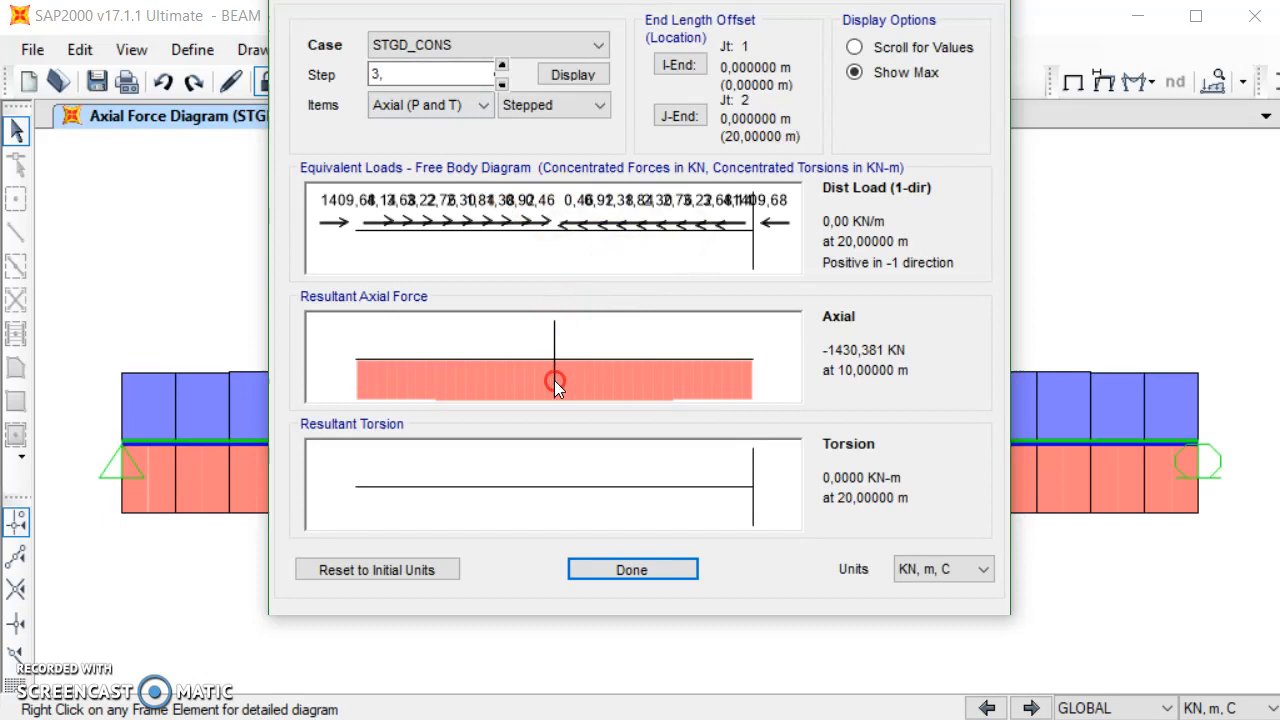
click(854, 47)
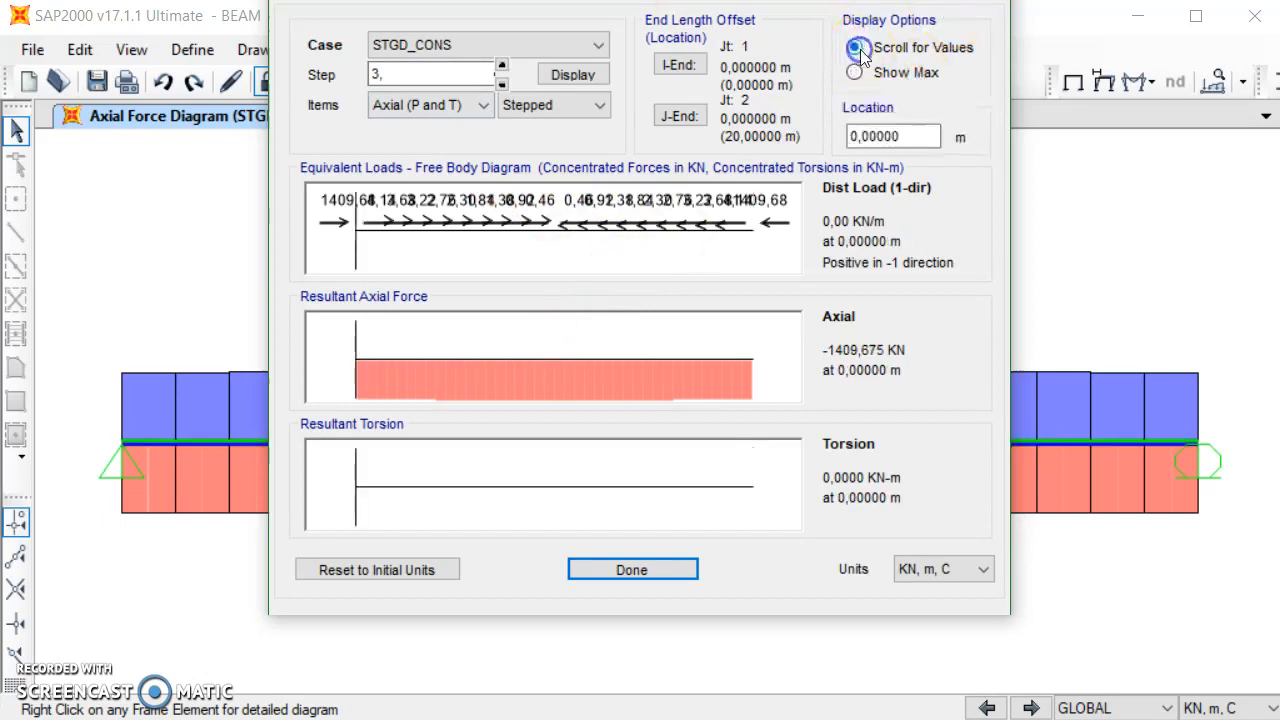
double_click(912, 136)
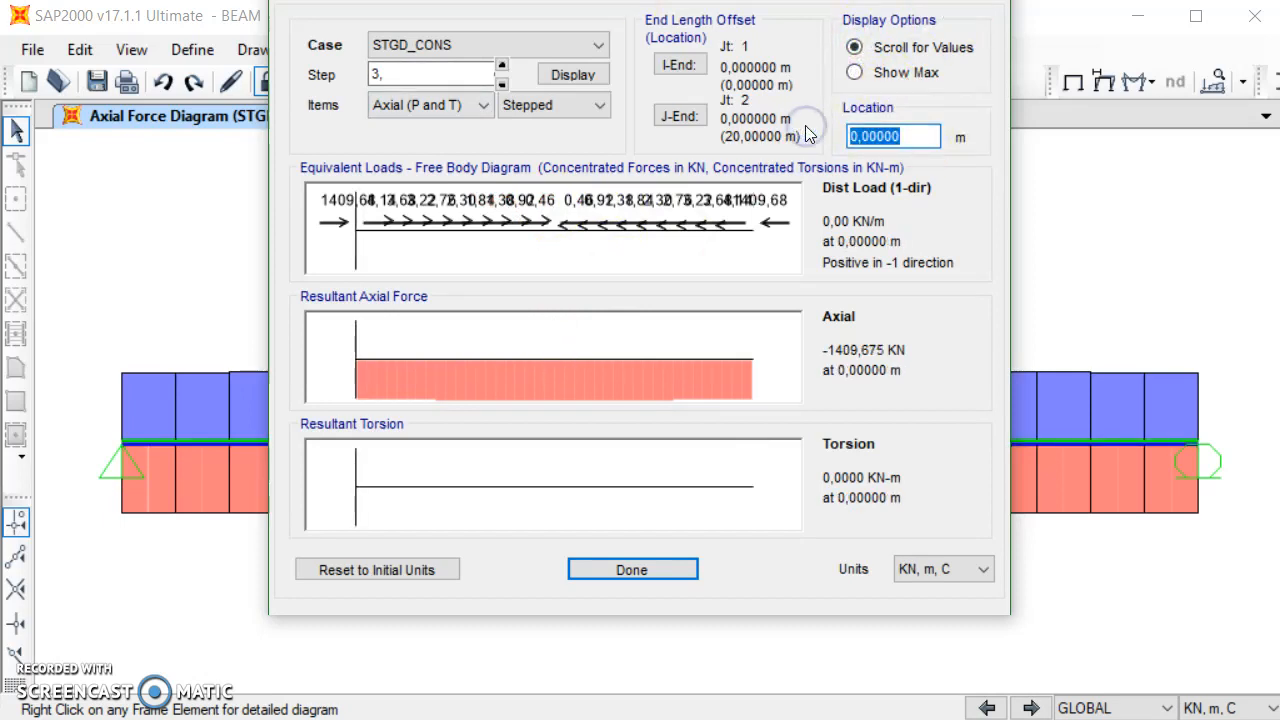
text(10)
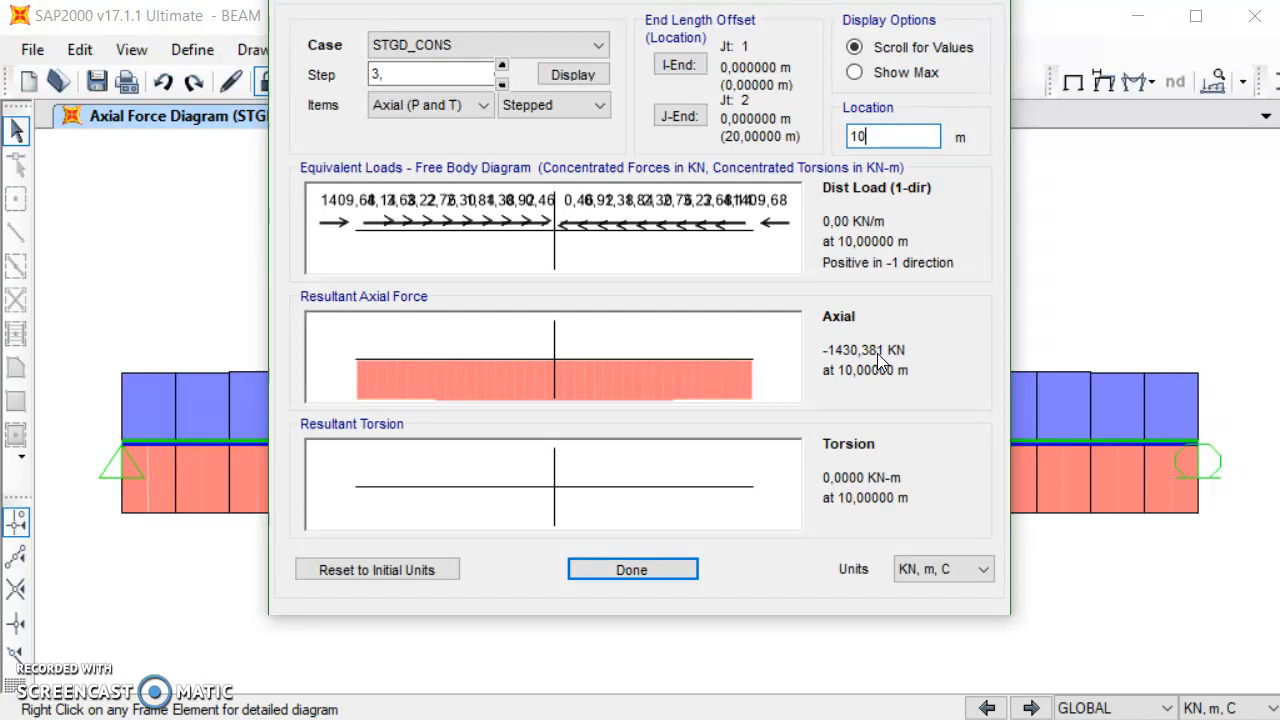
click(648, 570)
Examine the tendon's force response for STGD_CONS at step 3, placing the plot cursor at a distance of 10 m.
mouse_move(588, 440)
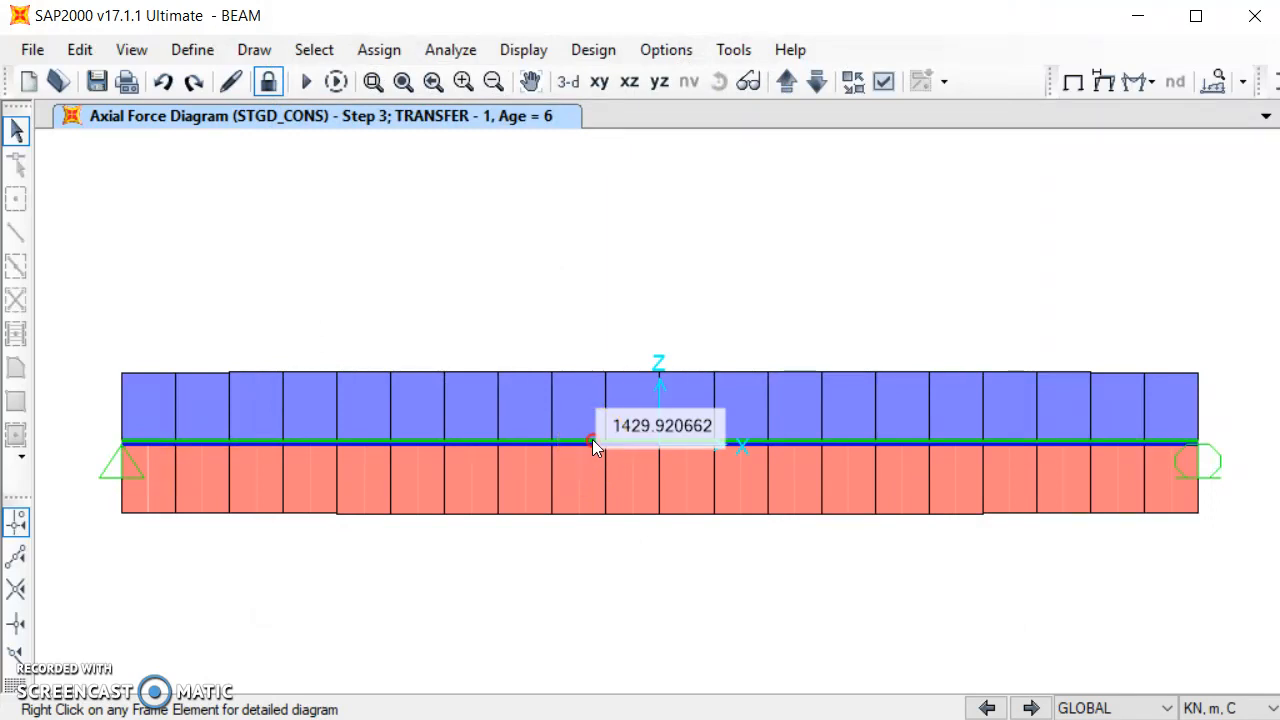
right_click(592, 441)
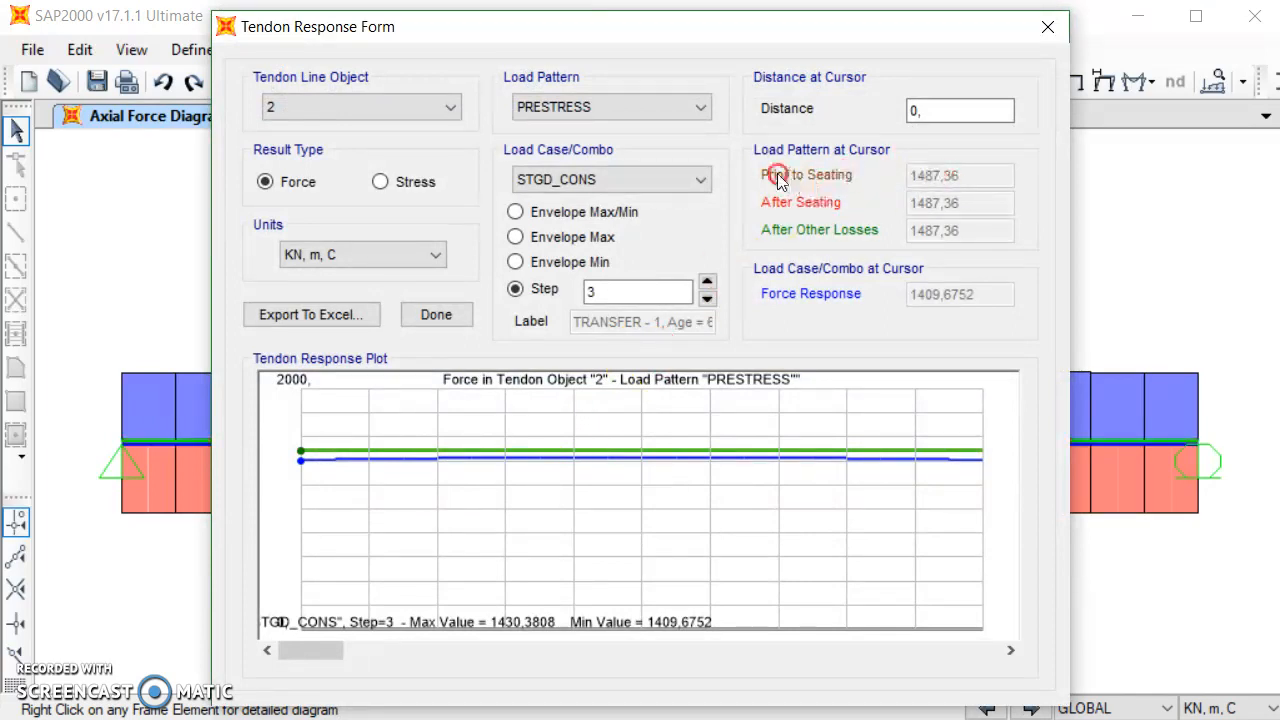
click(956, 177)
click(951, 112)
click(929, 110)
click(461, 598)
mouse_move(318, 650)
mouse_down()
mouse_move(718, 685)
mouse_move(841, 658)
mouse_up()
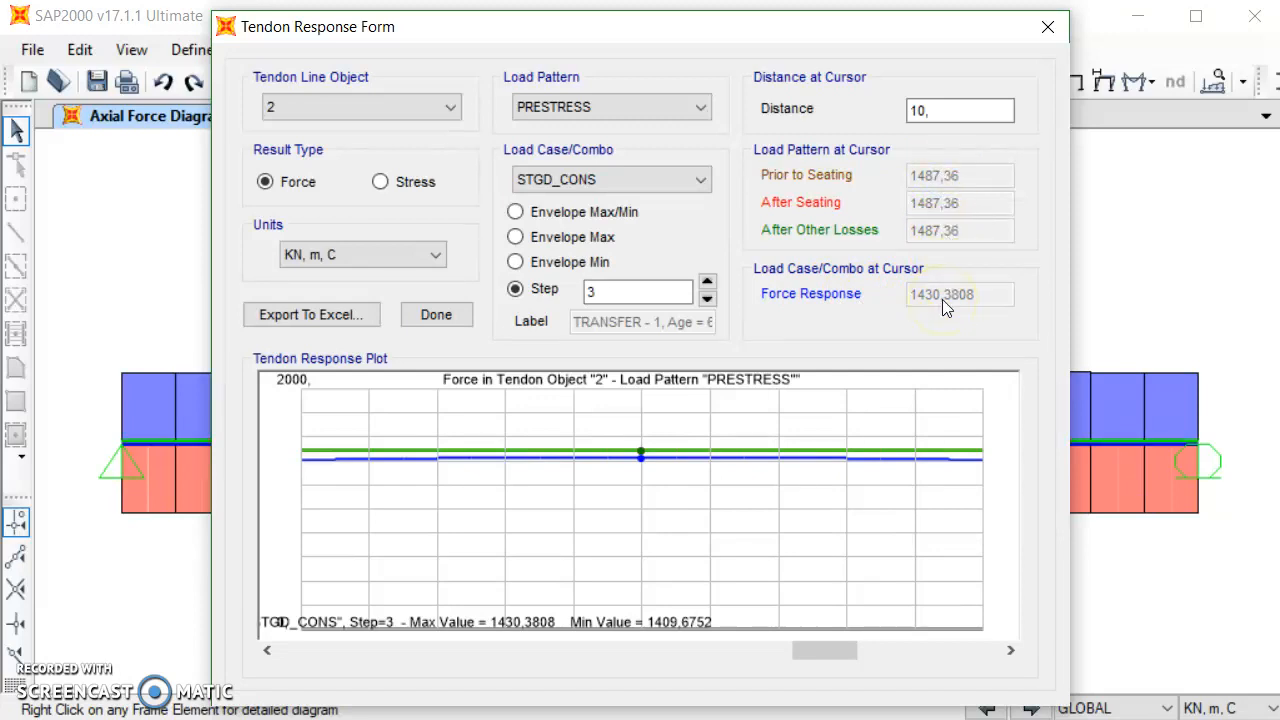
Switch to the calculation document and examine the initial prestress loss formula and the table comparing SAP2000 results with hand calculations.
key(alt+Tab)
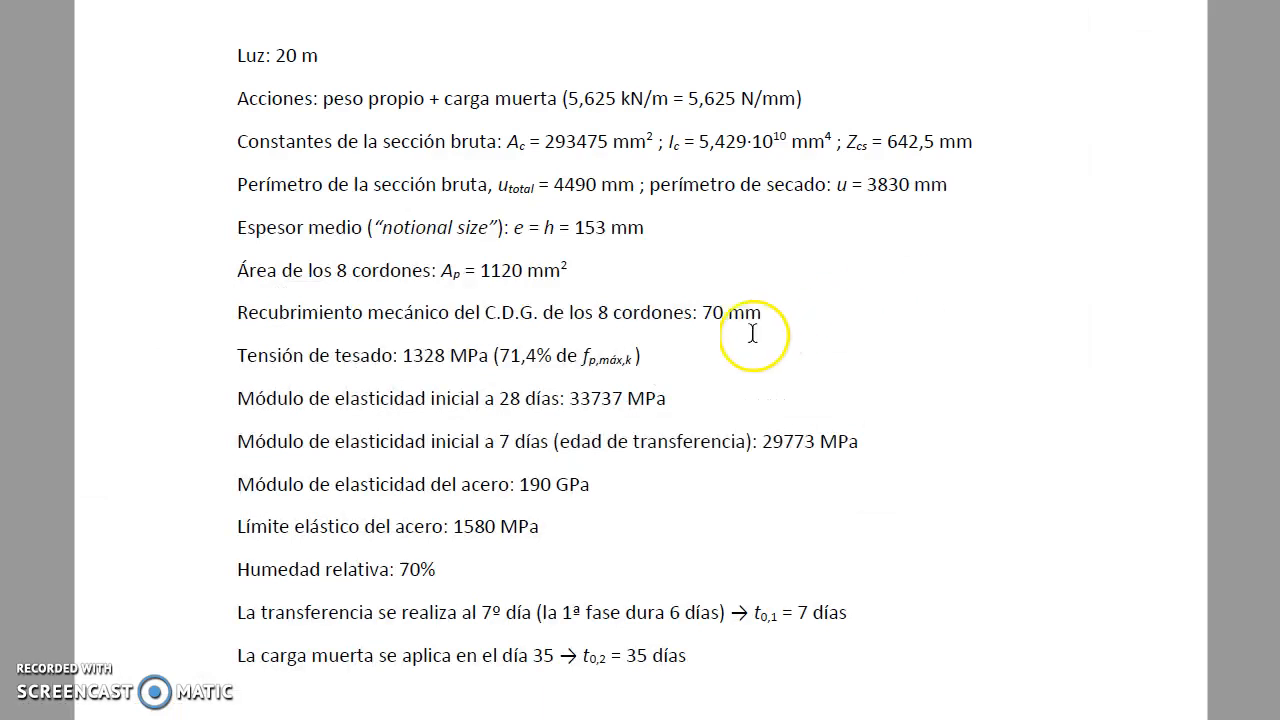
scroll(698, 362, down, 10)
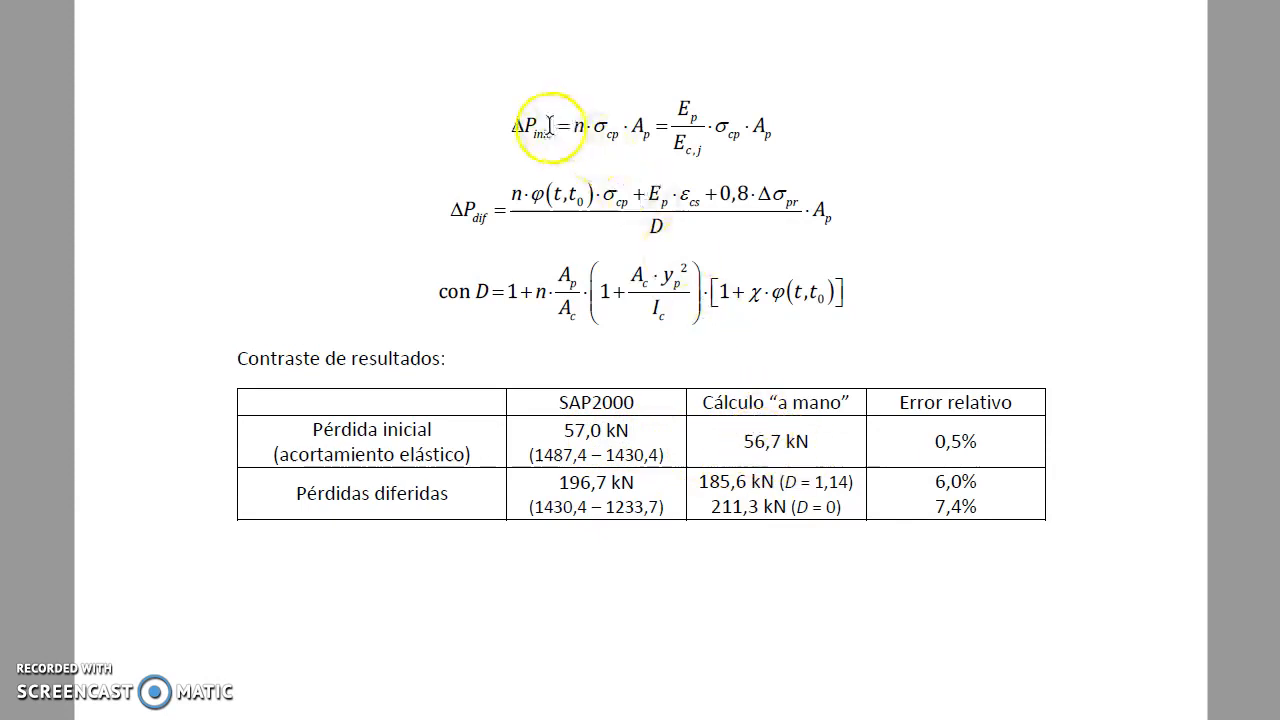
drag(514, 128, 715, 128)
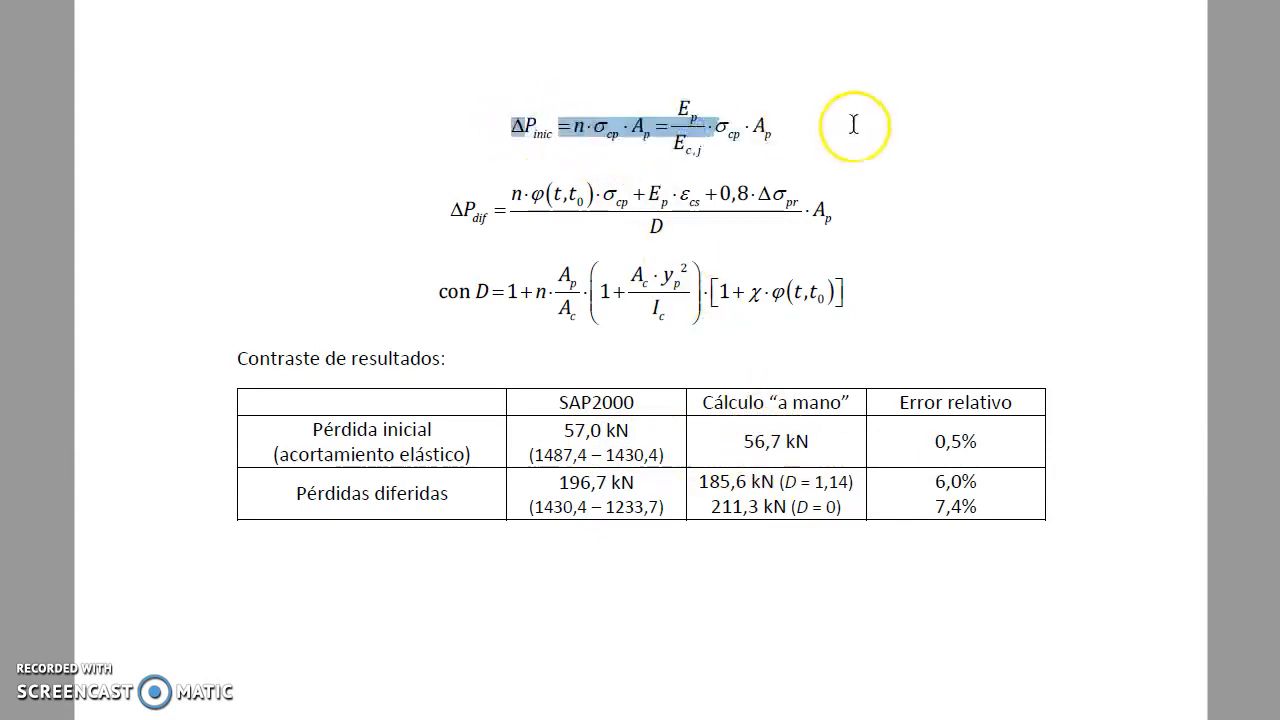
click(855, 127)
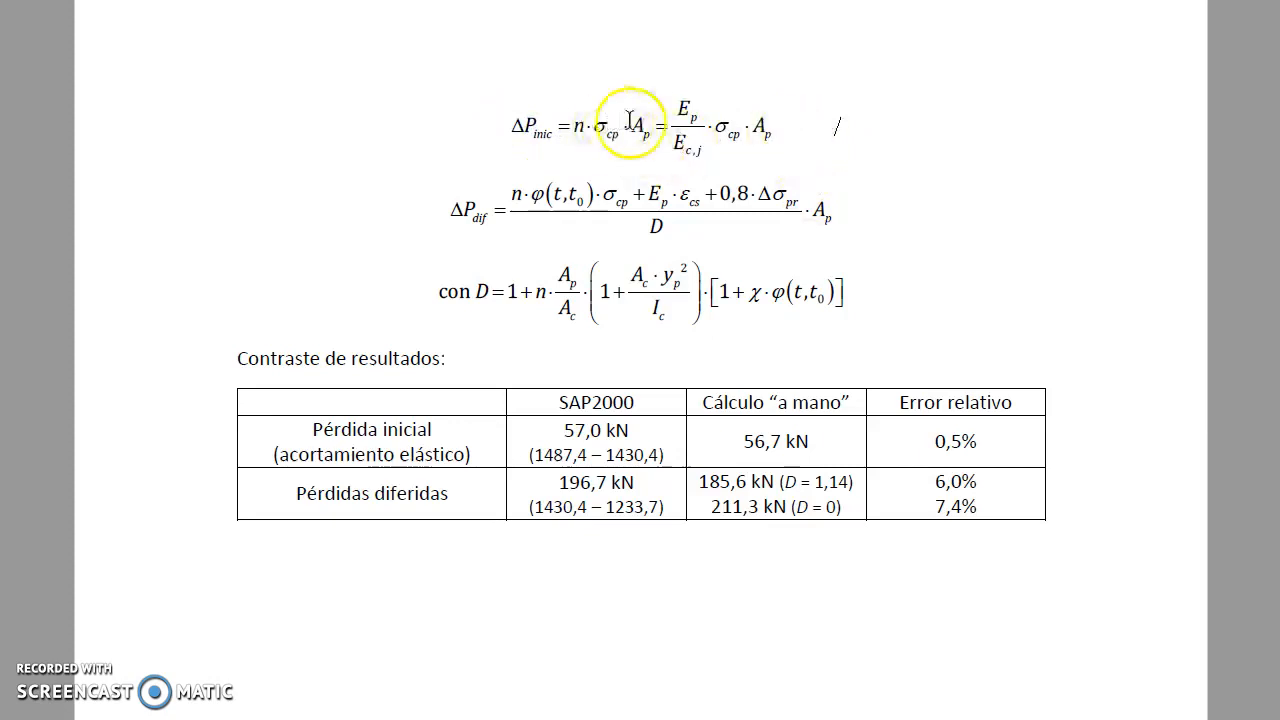